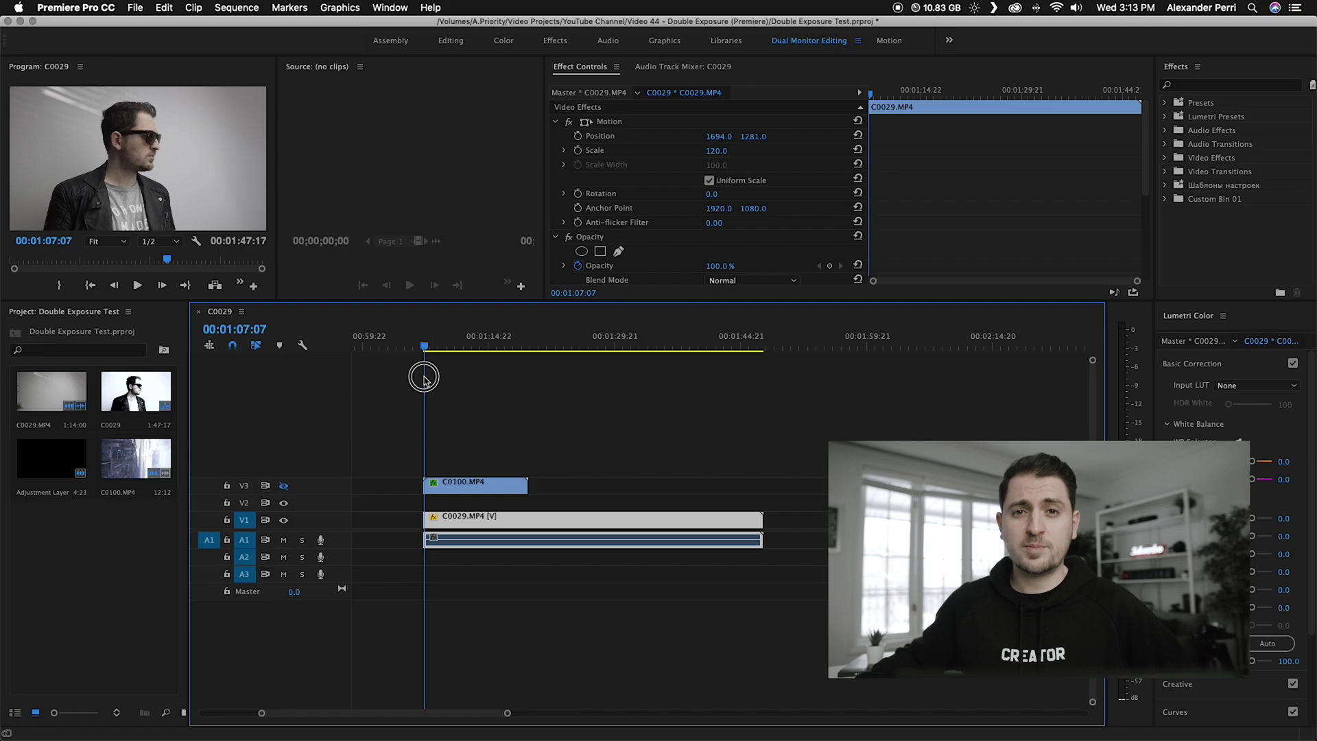
# Move the C0029 sequence playhead to 00:01:10:13 to view the sunglasses portrait
pyautogui.moveTo(424, 378); pyautogui.dragTo(452, 377)
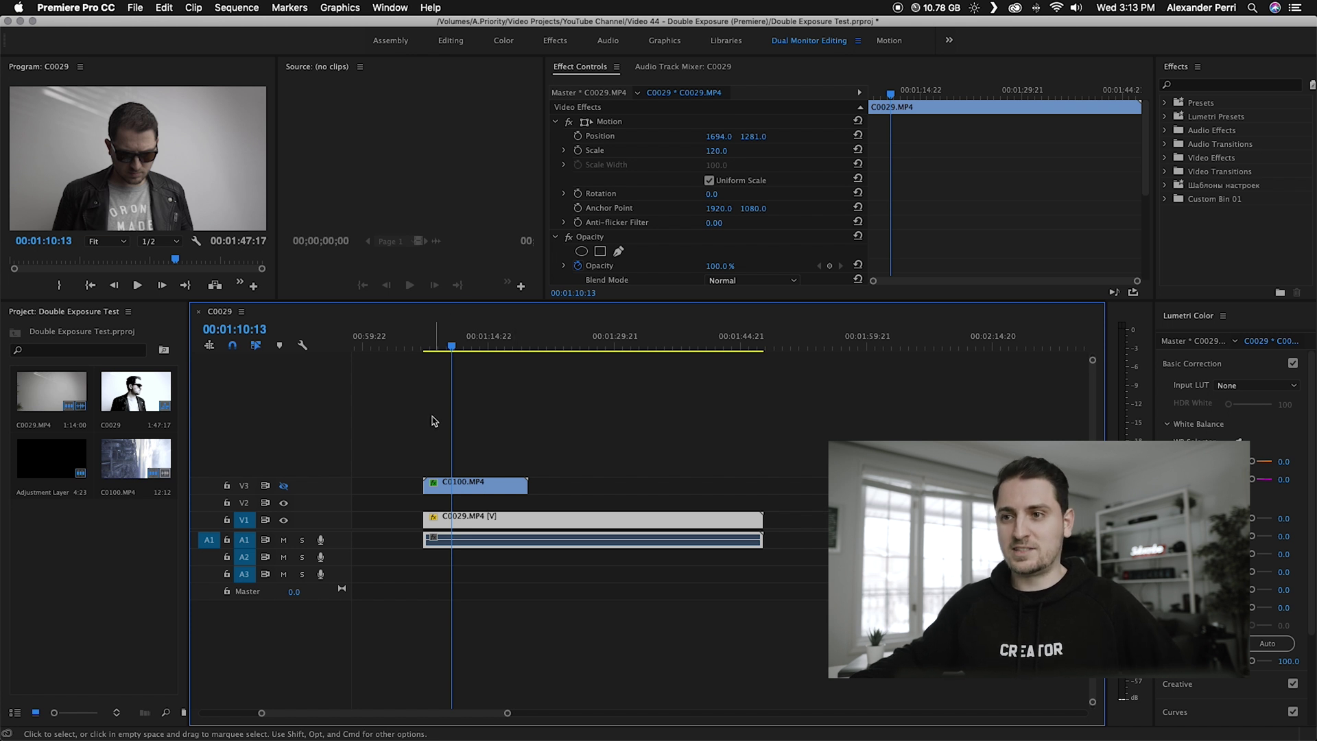
# Load C0100.MP4 into the Source monitor and scrub through the city aerial footage
pyautogui.moveTo(122, 461); pyautogui.dragTo(453, 230)
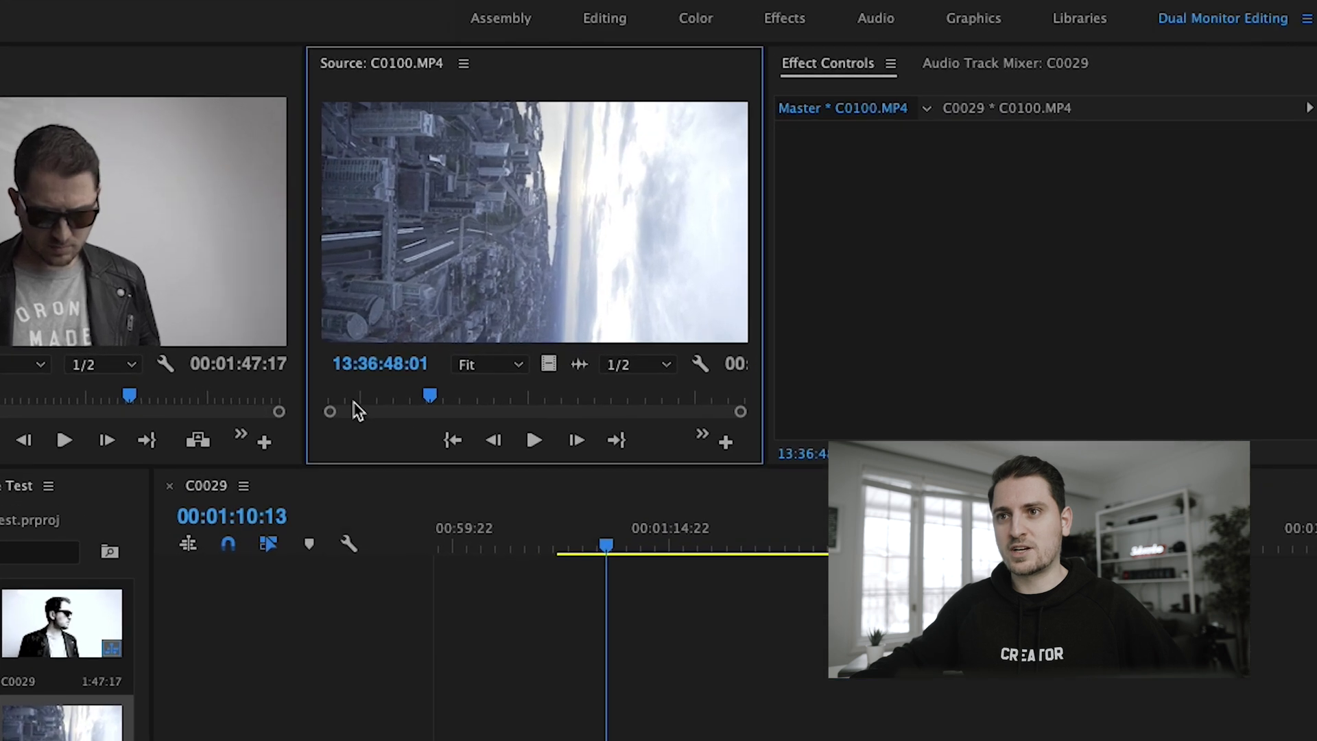
pyautogui.moveTo(292, 264); pyautogui.dragTo(330, 268)
pyautogui.moveTo(393, 409); pyautogui.dragTo(339, 400)
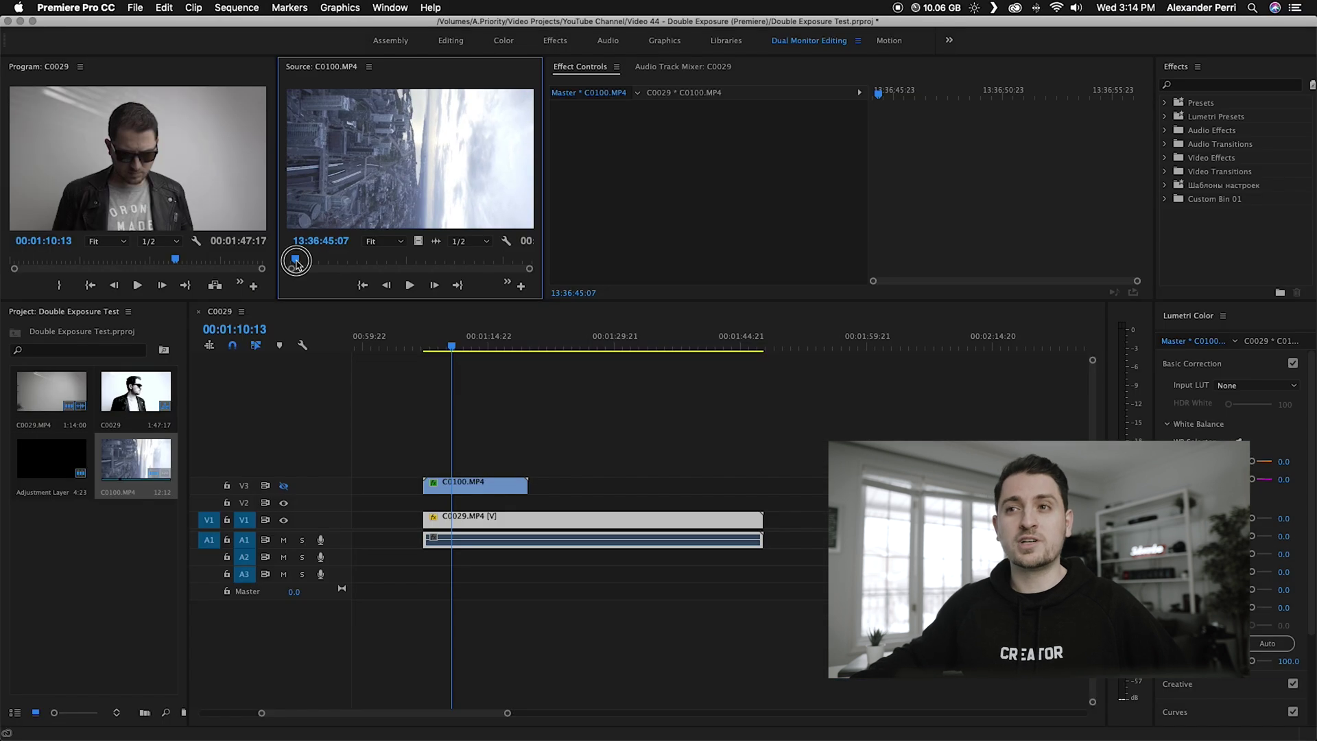
pyautogui.moveTo(295, 262); pyautogui.dragTo(412, 264)
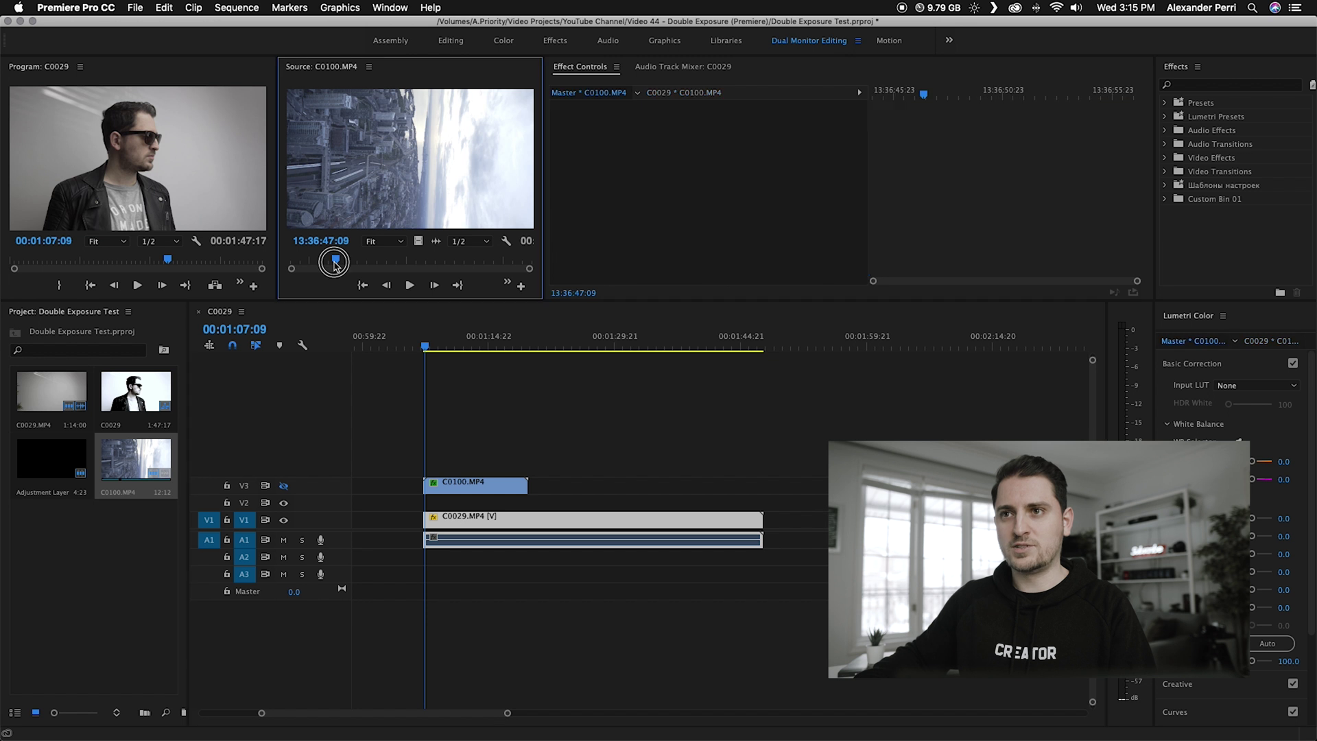
pyautogui.moveTo(335, 264)
pyautogui.mouseDown()
pyautogui.moveTo(362, 260)
pyautogui.moveTo(334, 262)
pyautogui.mouseUp()
# Turn on track V3's output so the rotated city overlay covers the portrait, stopping at 00:01:08:12
pyautogui.moveTo(426, 346); pyautogui.dragTo(427, 347)
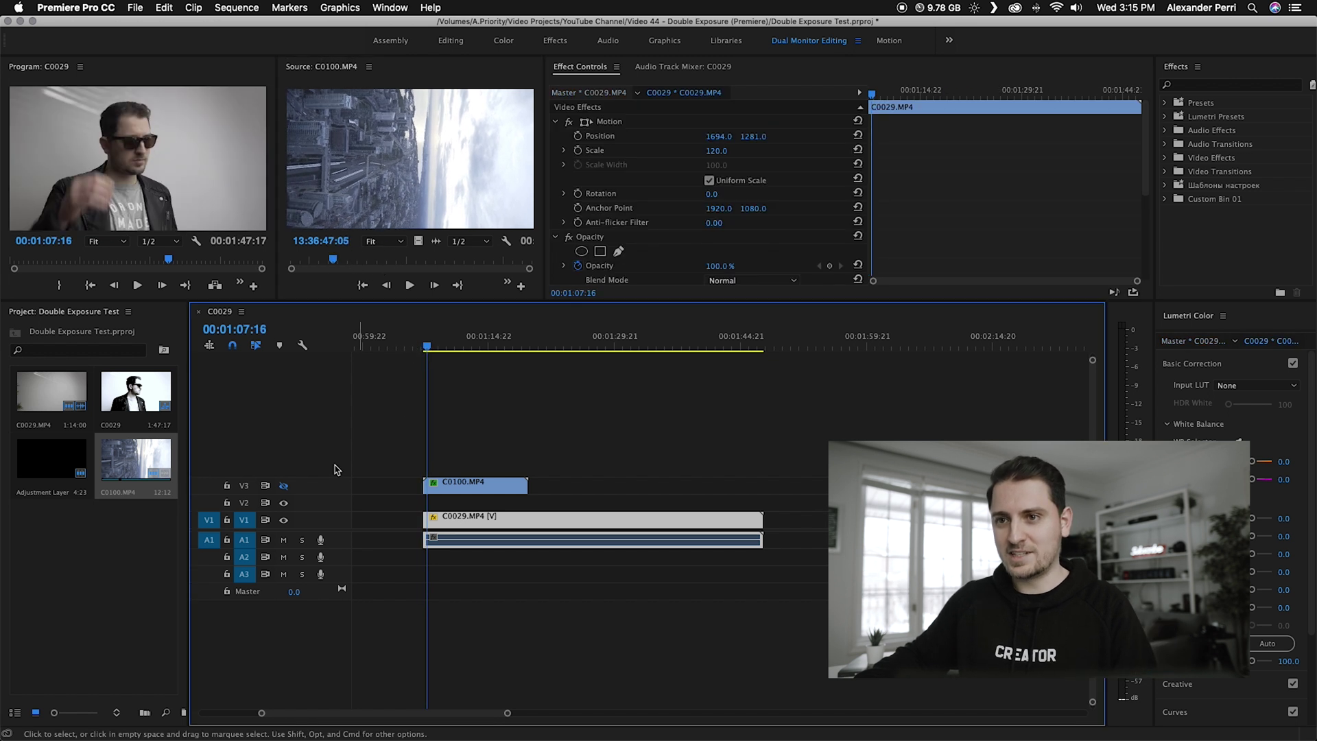
pyautogui.click(283, 485)
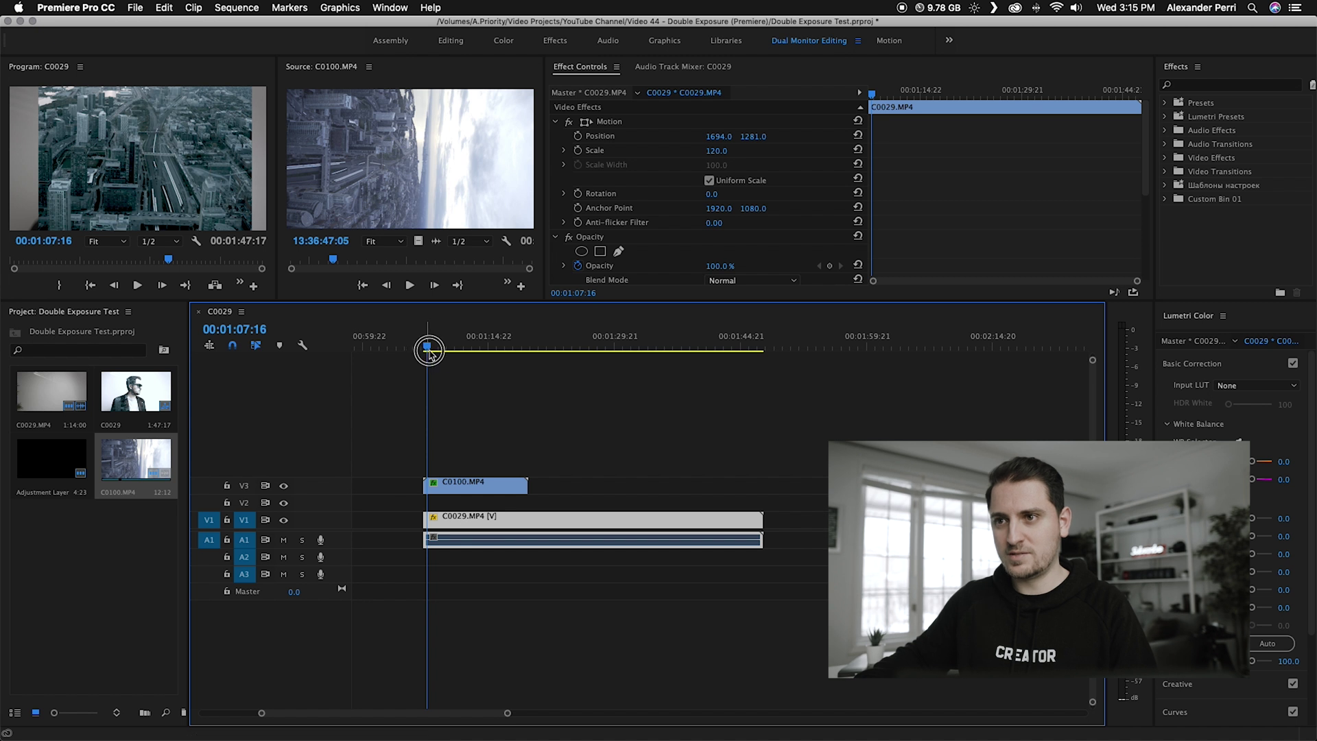
pyautogui.moveTo(437, 353); pyautogui.dragTo(452, 352)
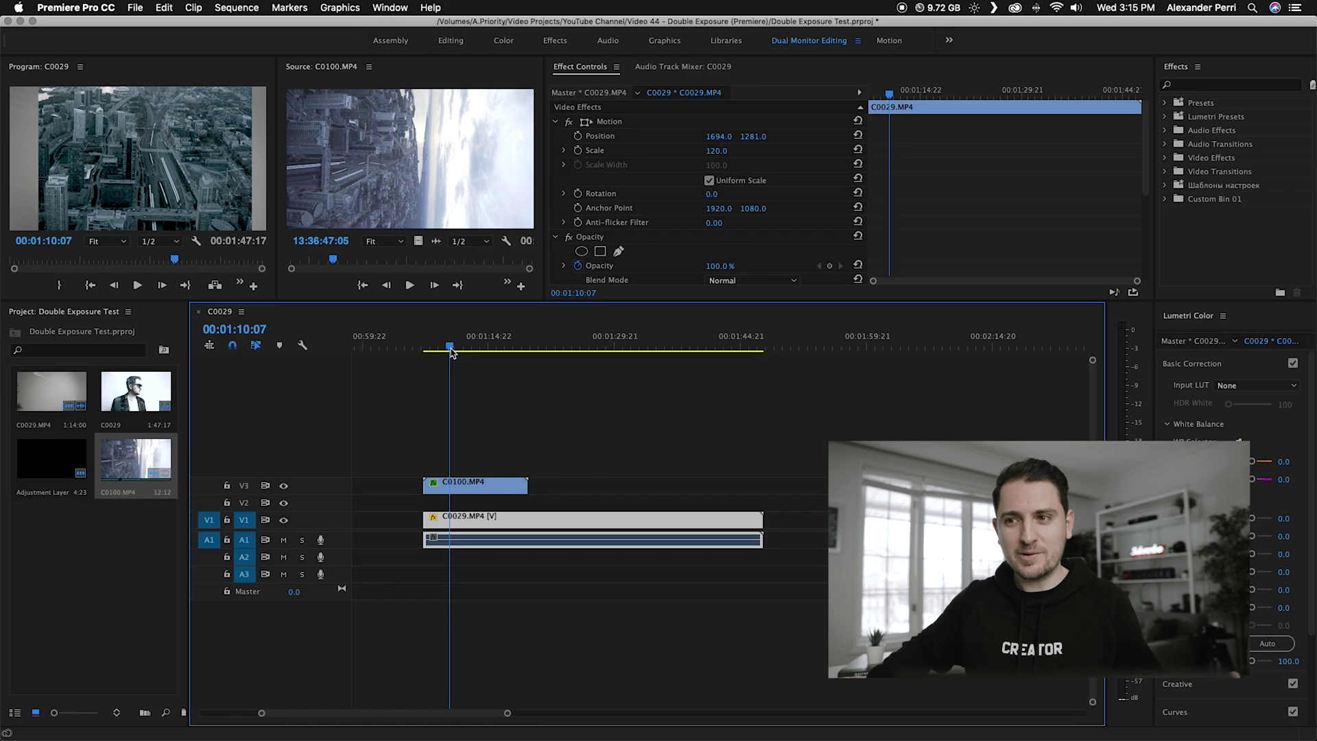
pyautogui.moveTo(451, 353); pyautogui.dragTo(434, 347)
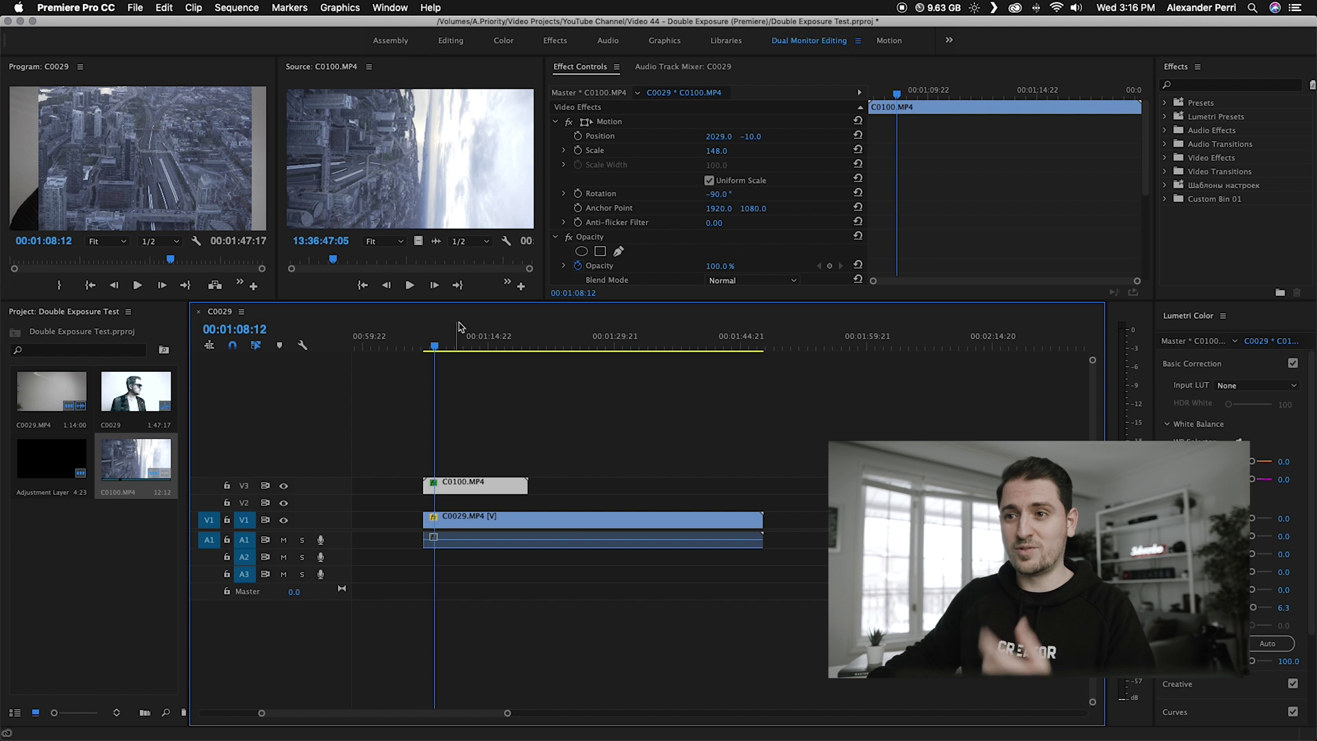
# Review the rotated city overlay back to 00:01:08:10 and toggle V3's track output
pyautogui.moveTo(435, 347)
pyautogui.mouseDown()
pyautogui.moveTo(485, 347)
pyautogui.moveTo(438, 347)
pyautogui.moveTo(467, 347)
pyautogui.moveTo(448, 353)
pyautogui.mouseUp()
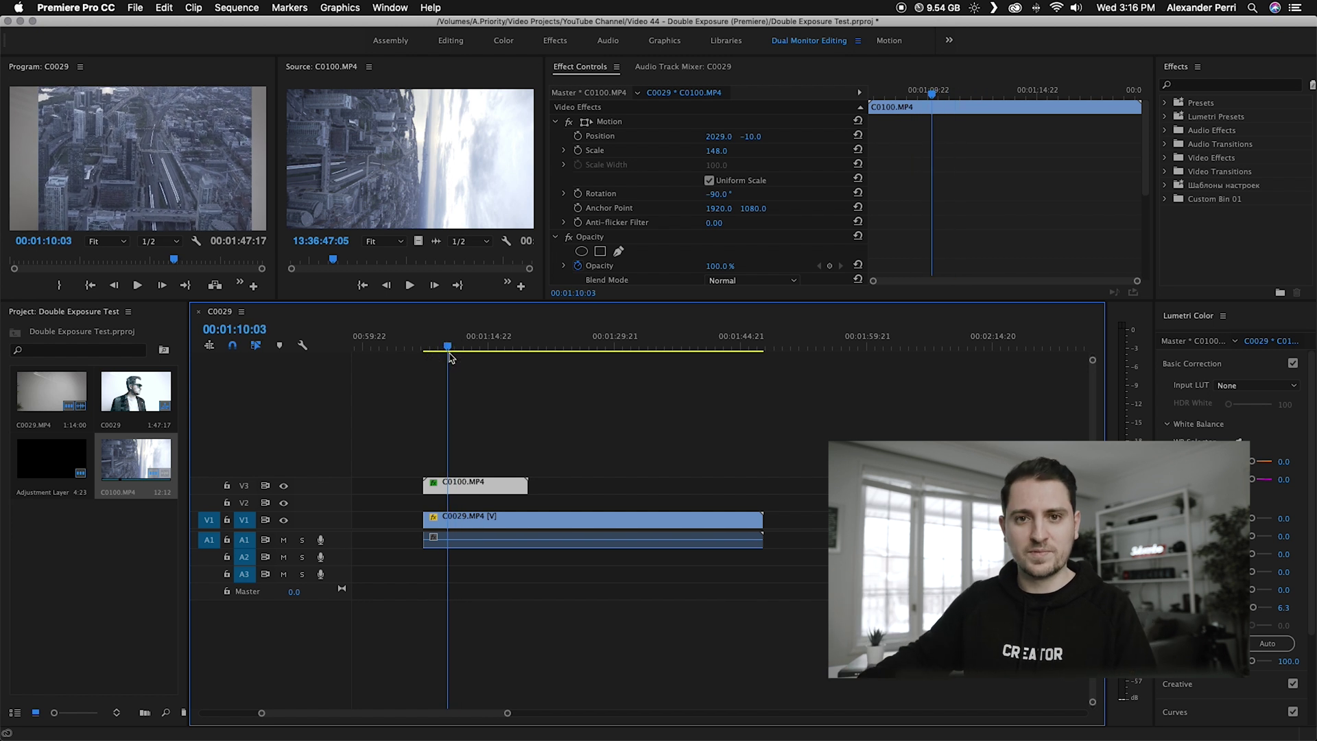
pyautogui.moveTo(448, 348)
pyautogui.mouseDown()
pyautogui.moveTo(430, 350)
pyautogui.moveTo(465, 350)
pyautogui.moveTo(439, 349)
pyautogui.mouseUp()
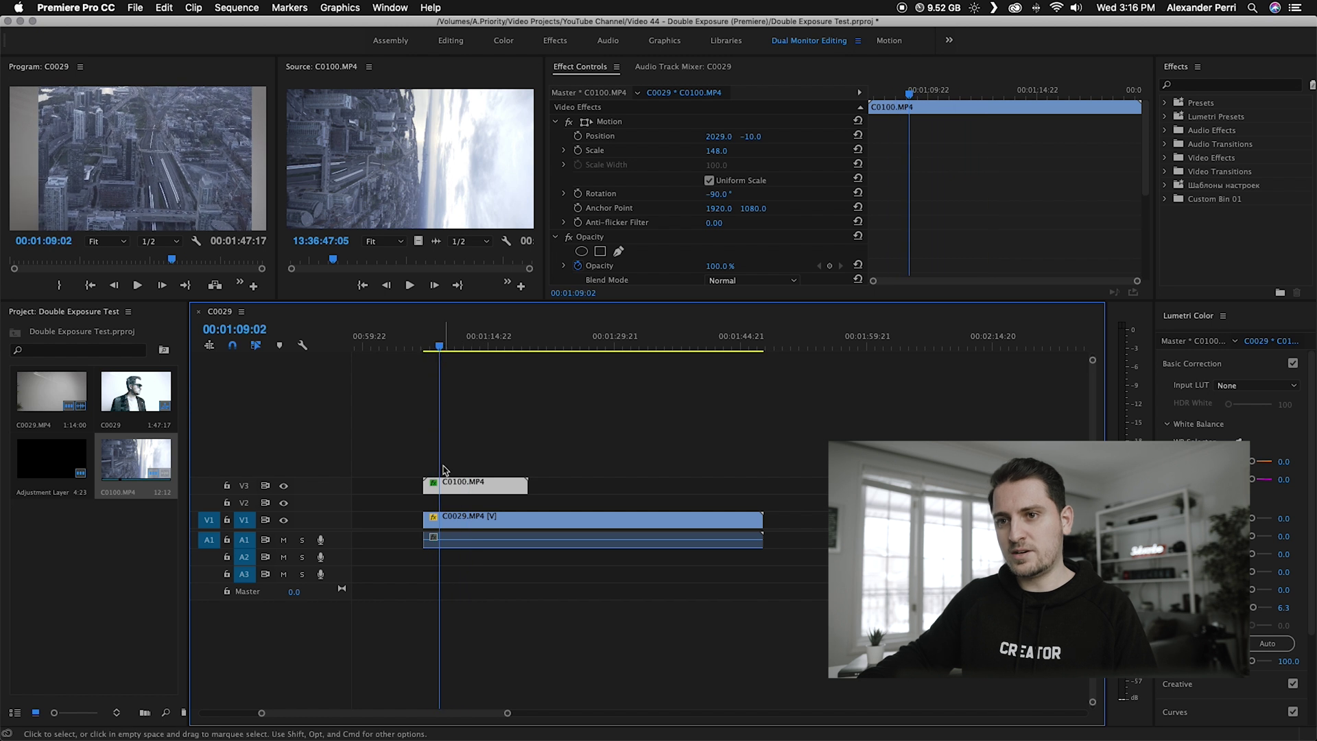
pyautogui.click(283, 487)
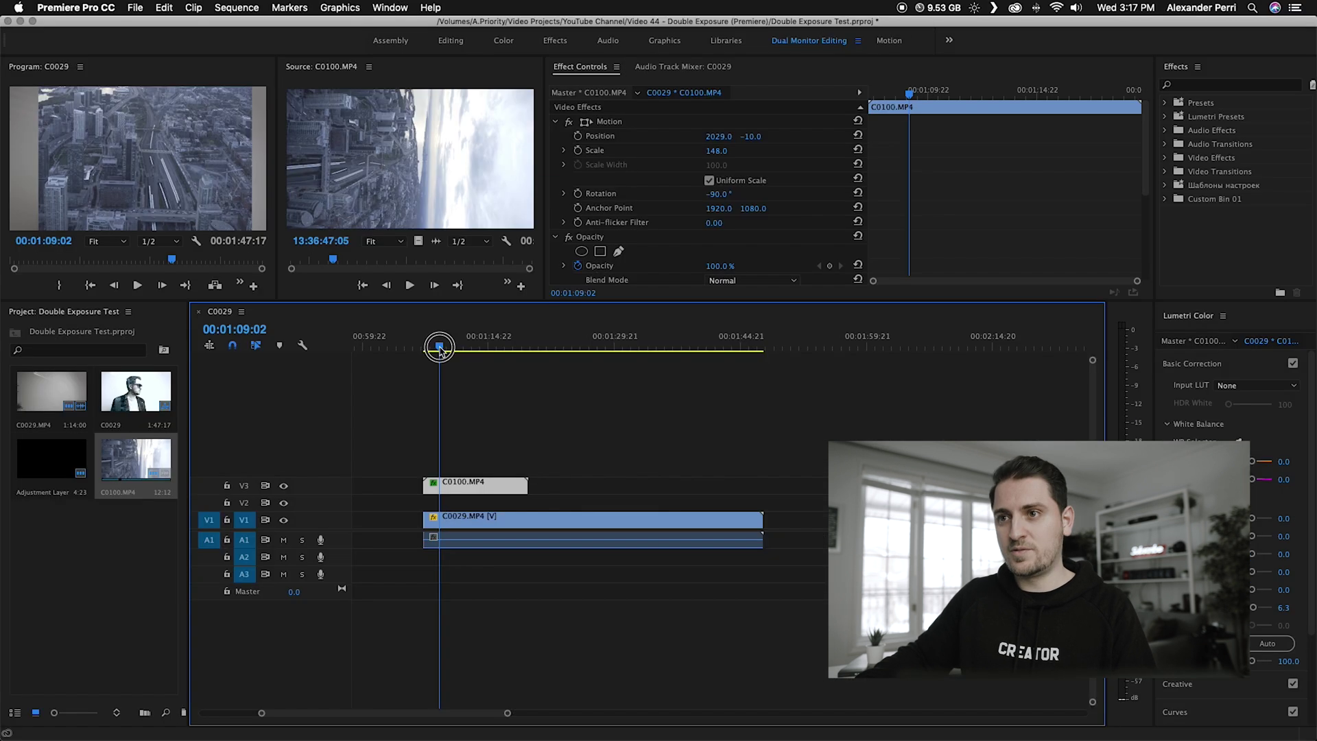
# With V3 hidden, preview the portrait around 00:01:09 and select the C0029 clip
pyautogui.moveTo(915, 673)
pyautogui.mouseDown()
pyautogui.moveTo(896, 675)
pyautogui.moveTo(933, 674)
pyautogui.moveTo(904, 679)
pyautogui.mouseUp()
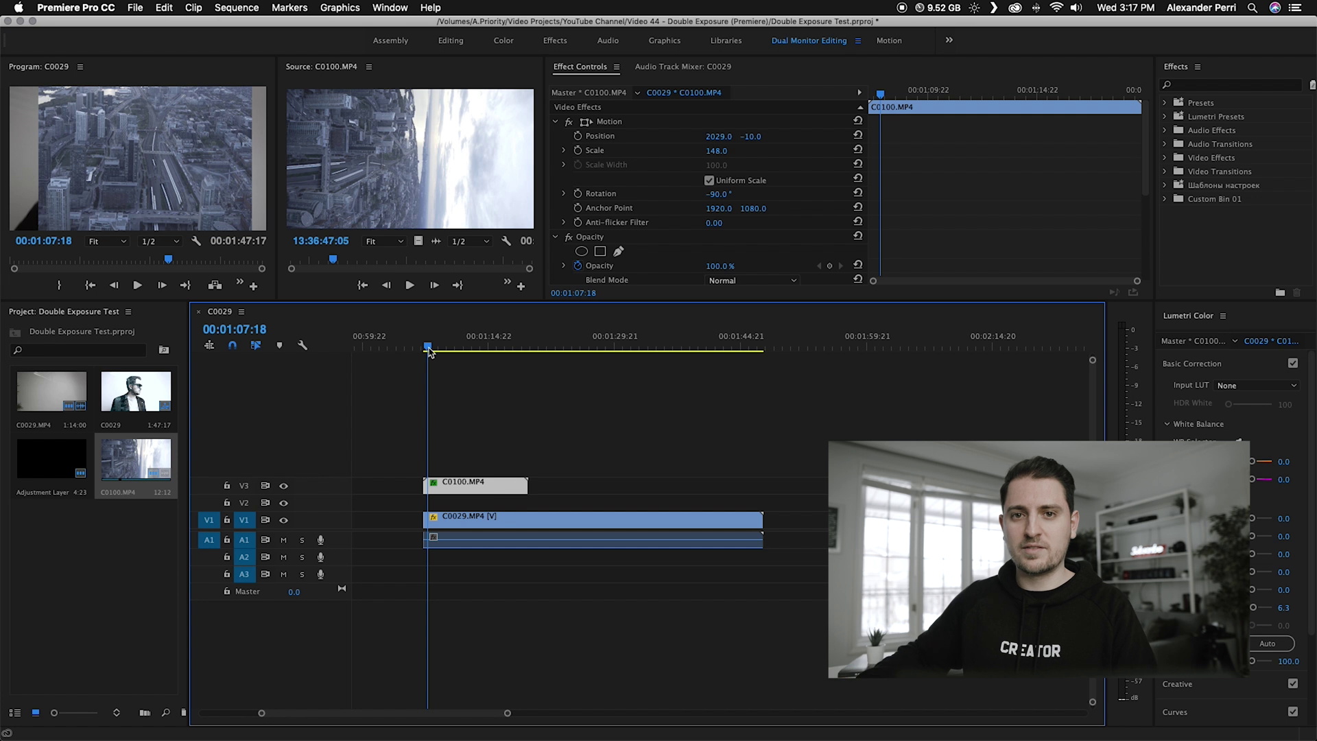
pyautogui.moveTo(429, 348)
pyautogui.mouseDown()
pyautogui.moveTo(470, 350)
pyautogui.moveTo(441, 350)
pyautogui.mouseUp()
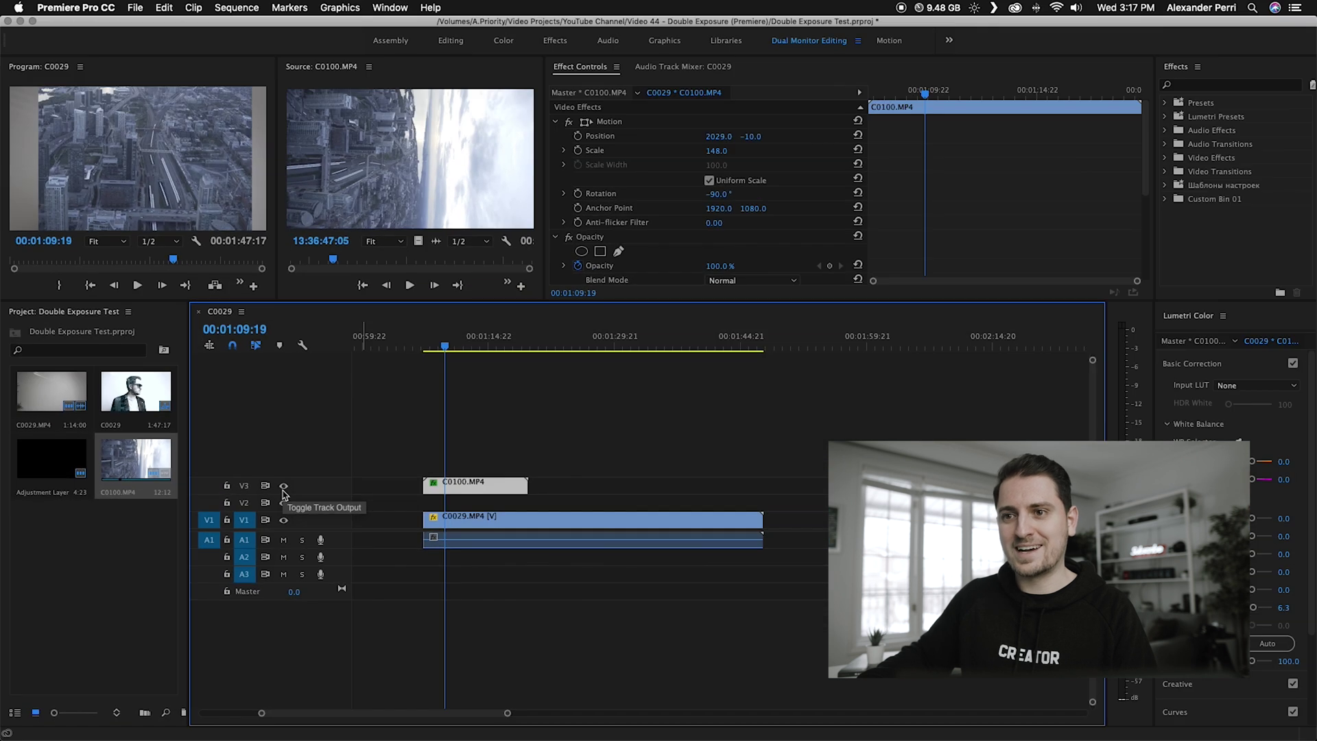
pyautogui.click(283, 487)
pyautogui.moveTo(451, 358)
pyautogui.mouseDown()
pyautogui.moveTo(426, 352)
pyautogui.moveTo(474, 353)
pyautogui.moveTo(441, 351)
pyautogui.mouseUp()
pyautogui.click(455, 521)
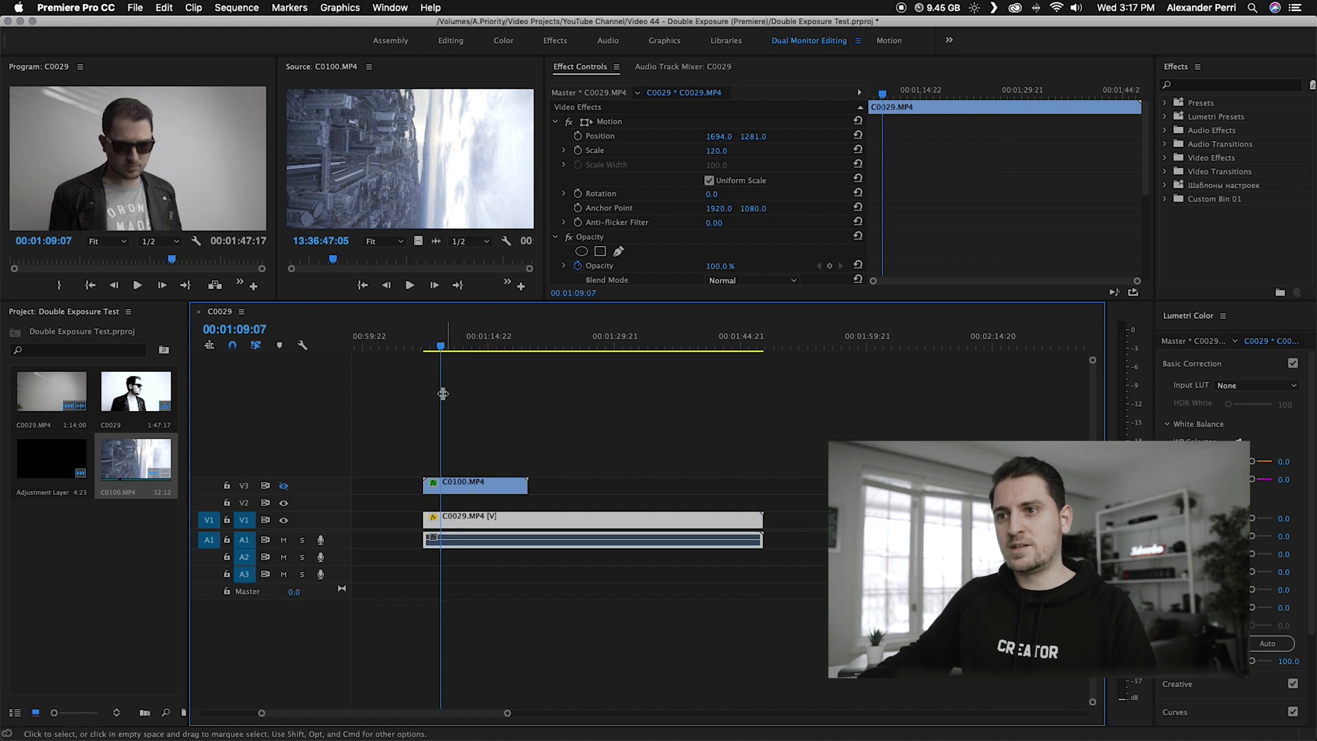
# Create a 3840×2160, 23.976 fps adjustment layer and place it on V2 above the portrait
pyautogui.moveTo(438, 351)
pyautogui.mouseDown()
pyautogui.moveTo(517, 358)
pyautogui.moveTo(421, 358)
pyautogui.moveTo(462, 360)
pyautogui.moveTo(438, 358)
pyautogui.mouseUp()
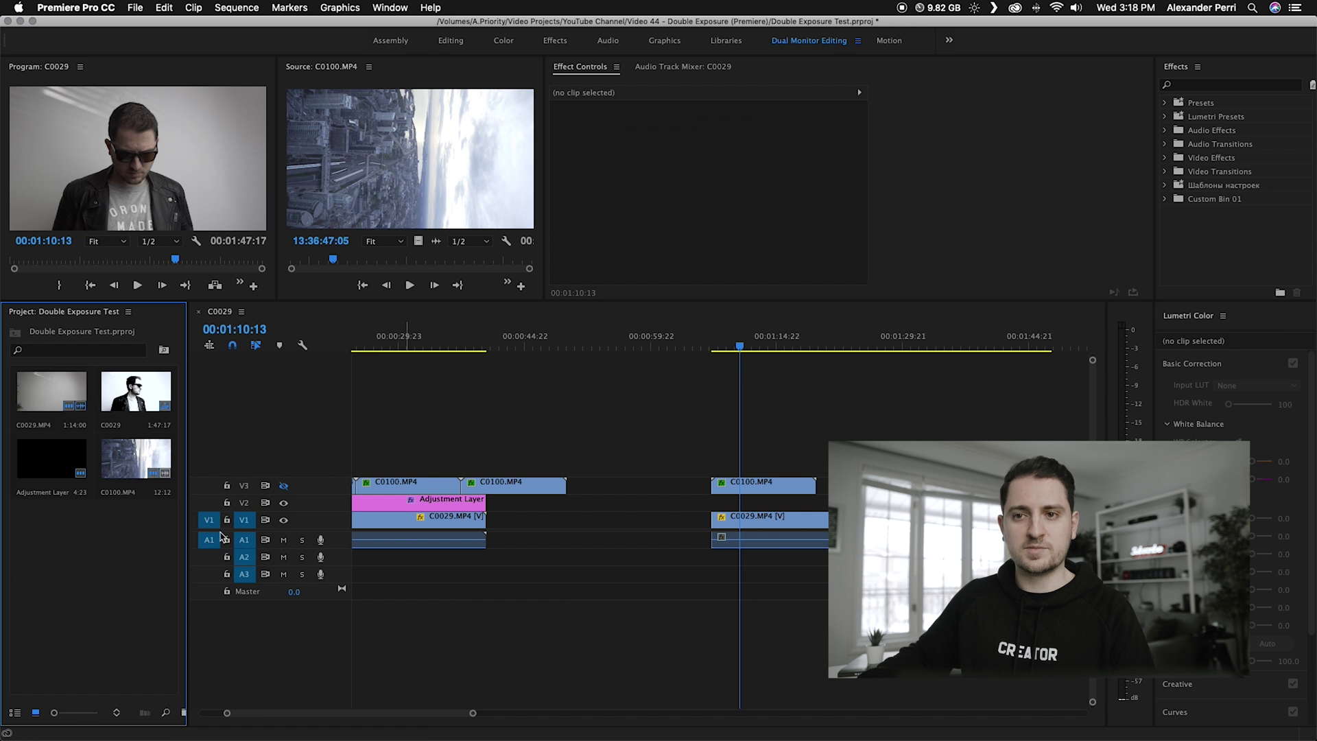
pyautogui.rightClick(111, 558)
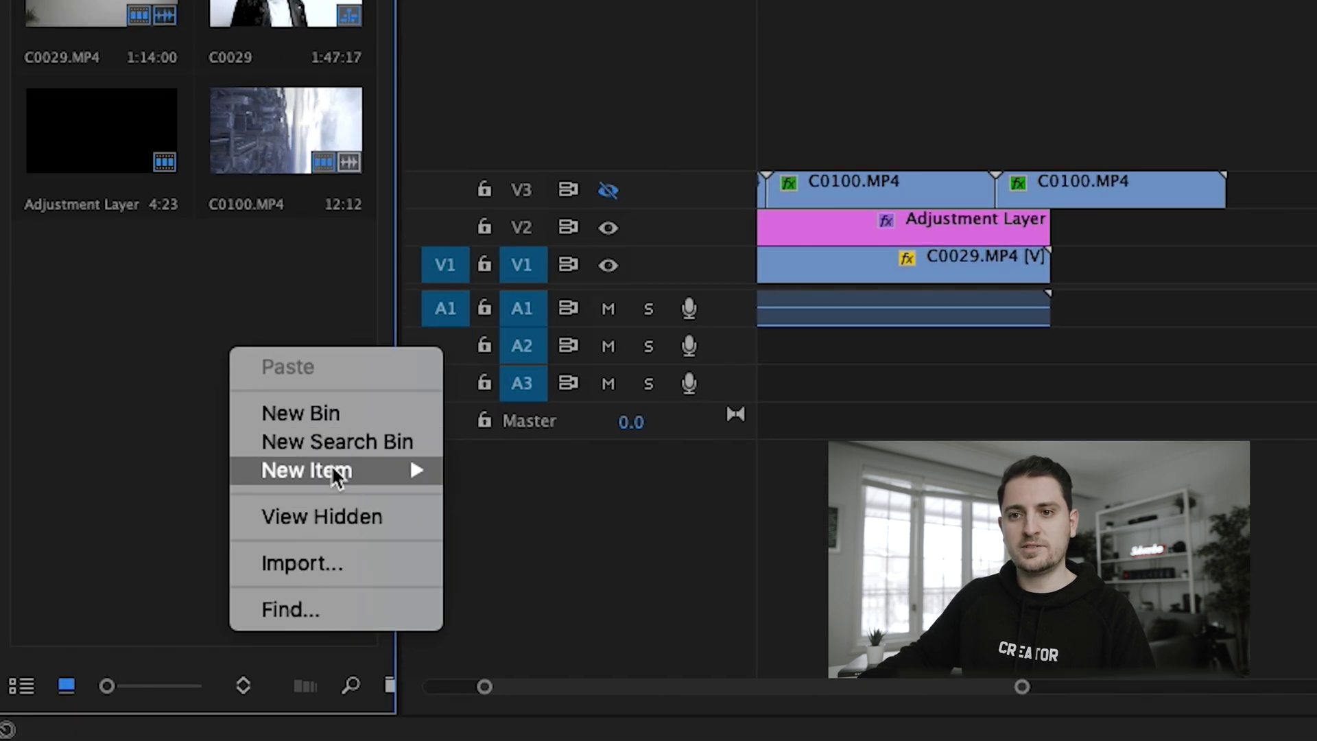
pyautogui.moveTo(159, 618)
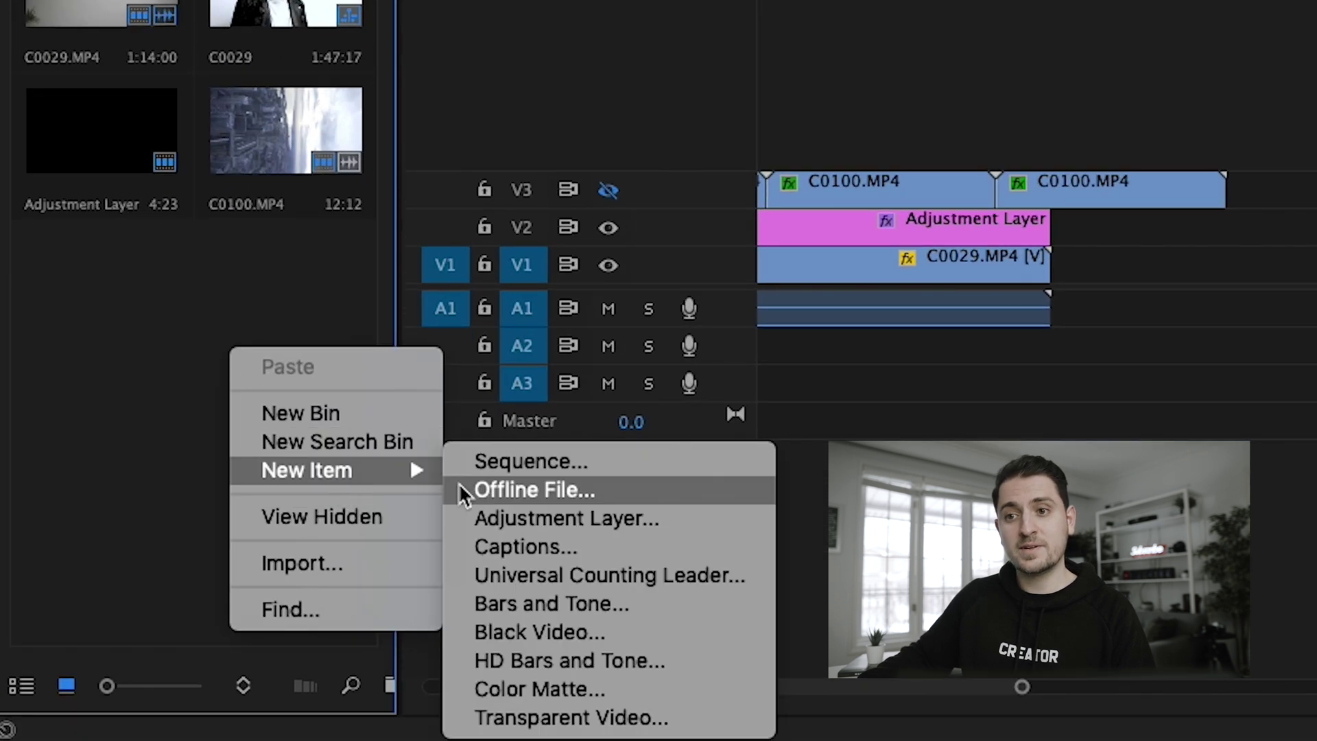
pyautogui.click(569, 520)
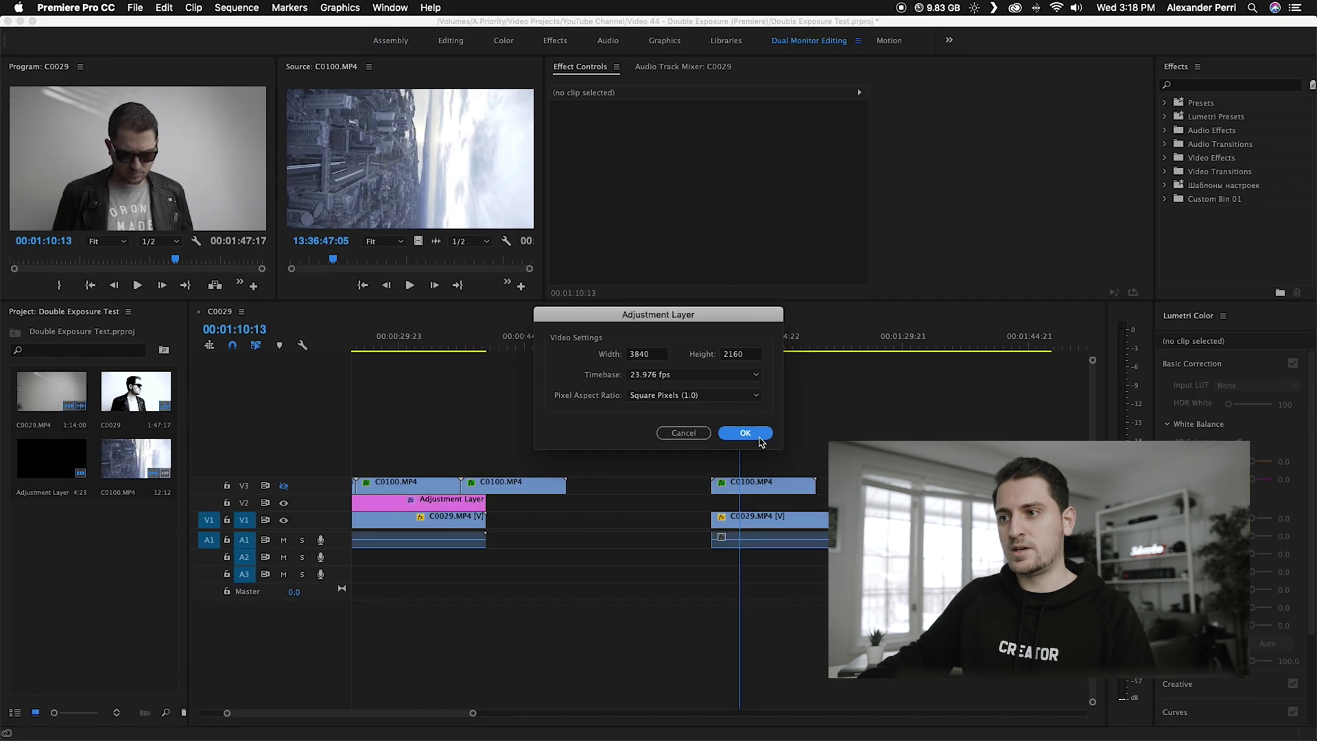
pyautogui.click(1080, 295)
pyautogui.moveTo(42, 534); pyautogui.dragTo(1051, 502)
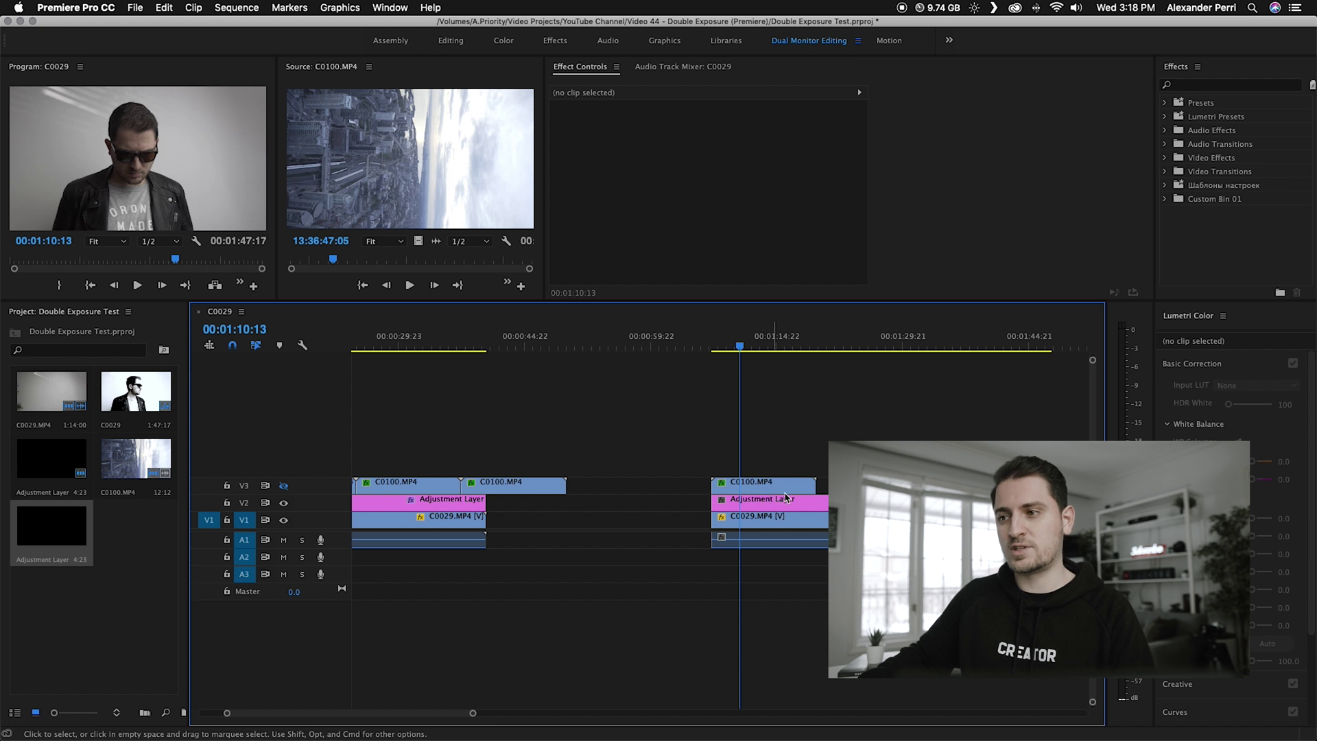
pyautogui.click(767, 507)
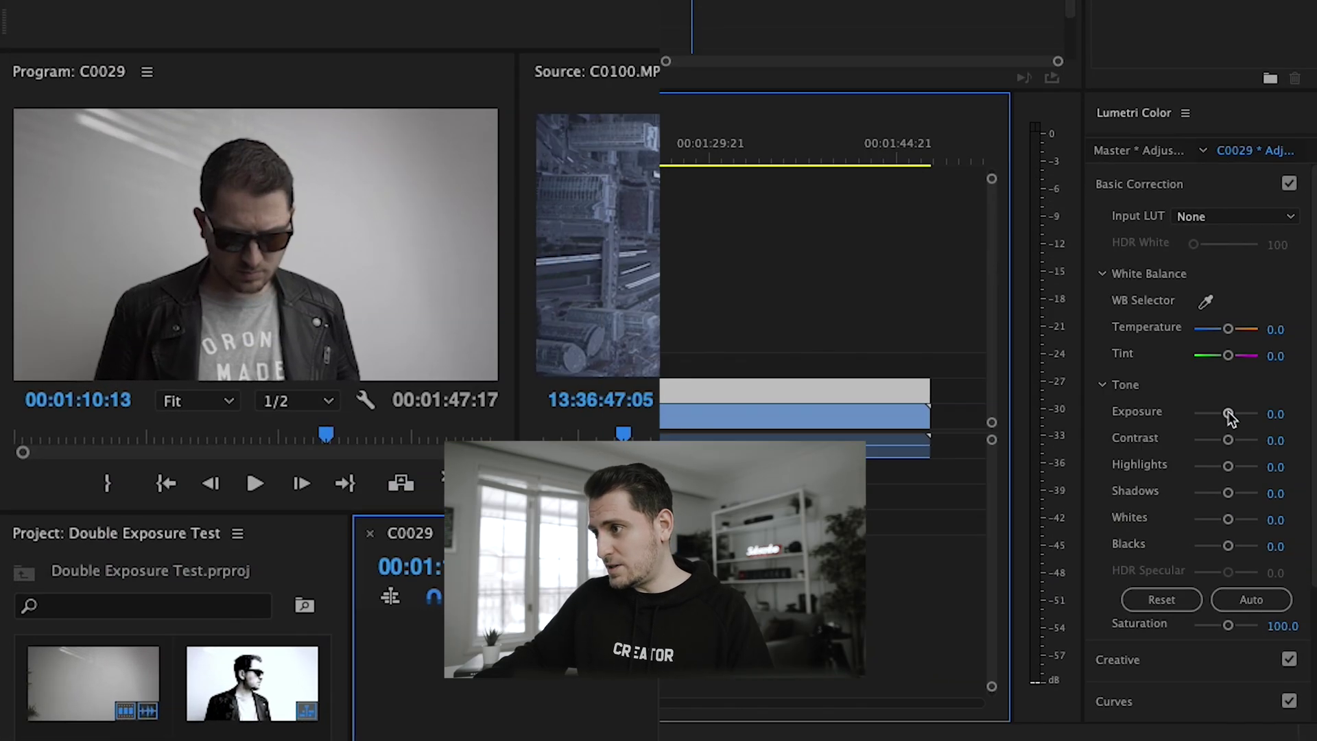
# Raise the adjustment layer's Exposure to 2.3, increase Contrast, and darken Shadows in Lumetri Color
pyautogui.click(1227, 413)
pyautogui.moveTo(1228, 415); pyautogui.dragTo(1237, 415)
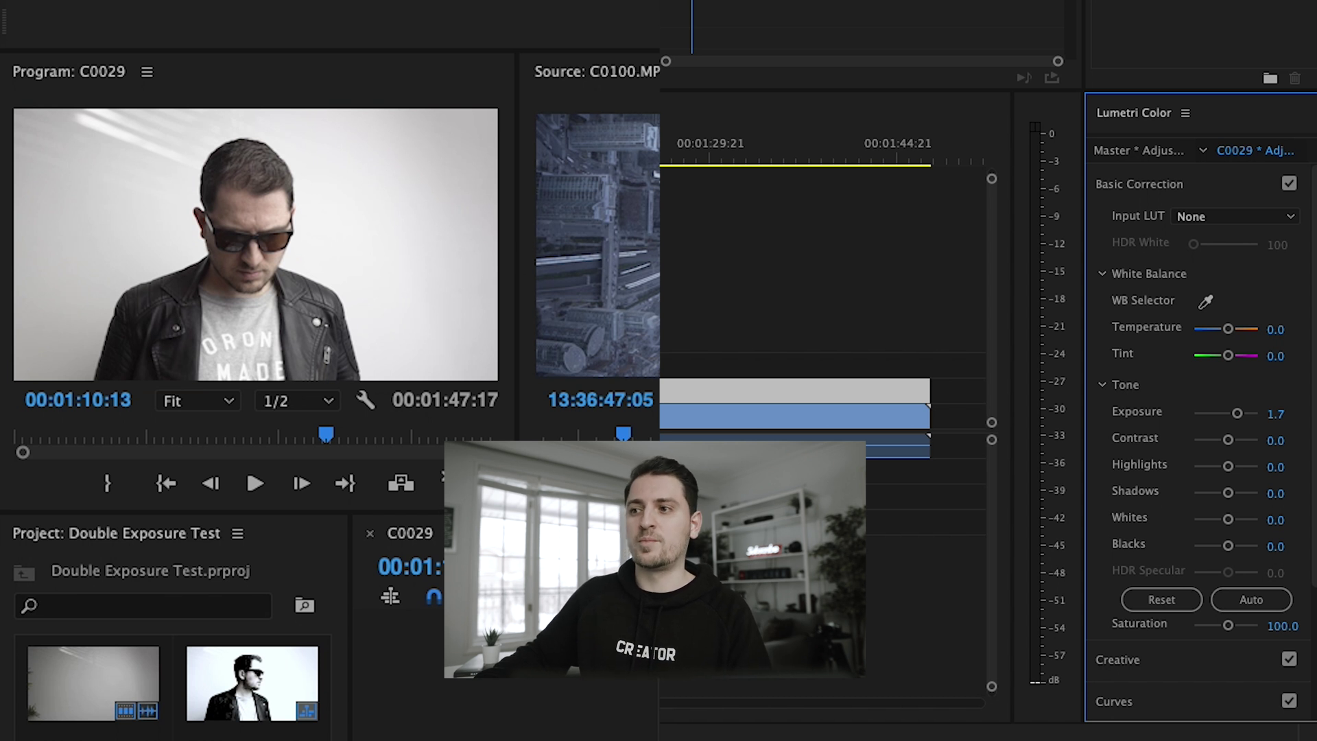
pyautogui.moveTo(1239, 413); pyautogui.dragTo(1242, 415)
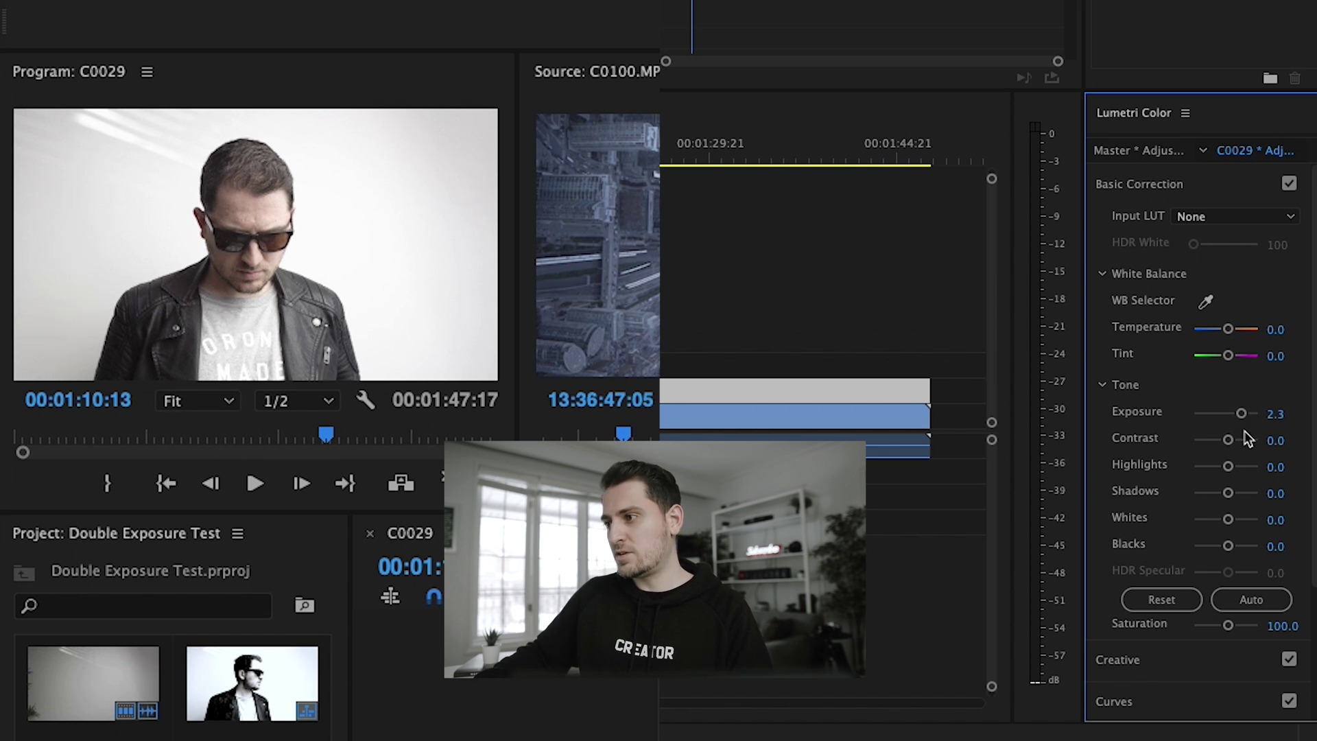
pyautogui.moveTo(1228, 442); pyautogui.dragTo(1250, 446)
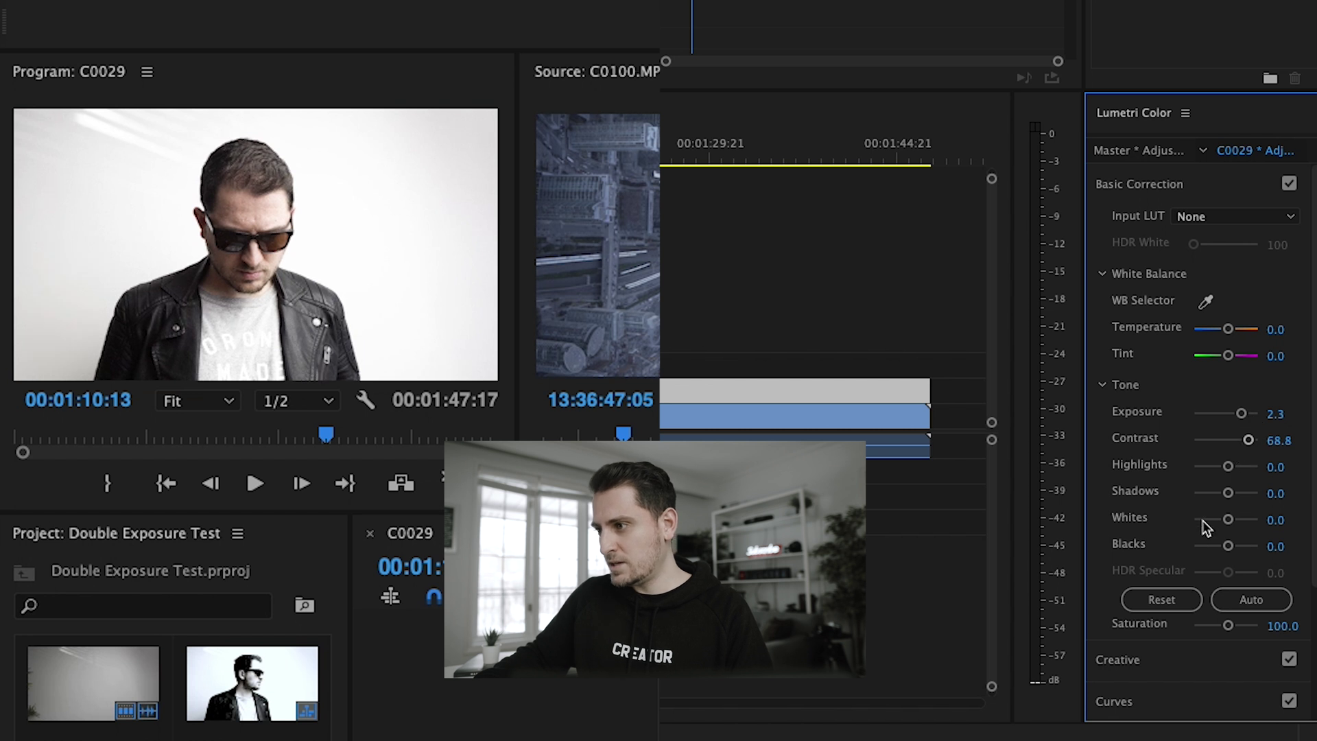
pyautogui.moveTo(1230, 499); pyautogui.dragTo(1213, 503)
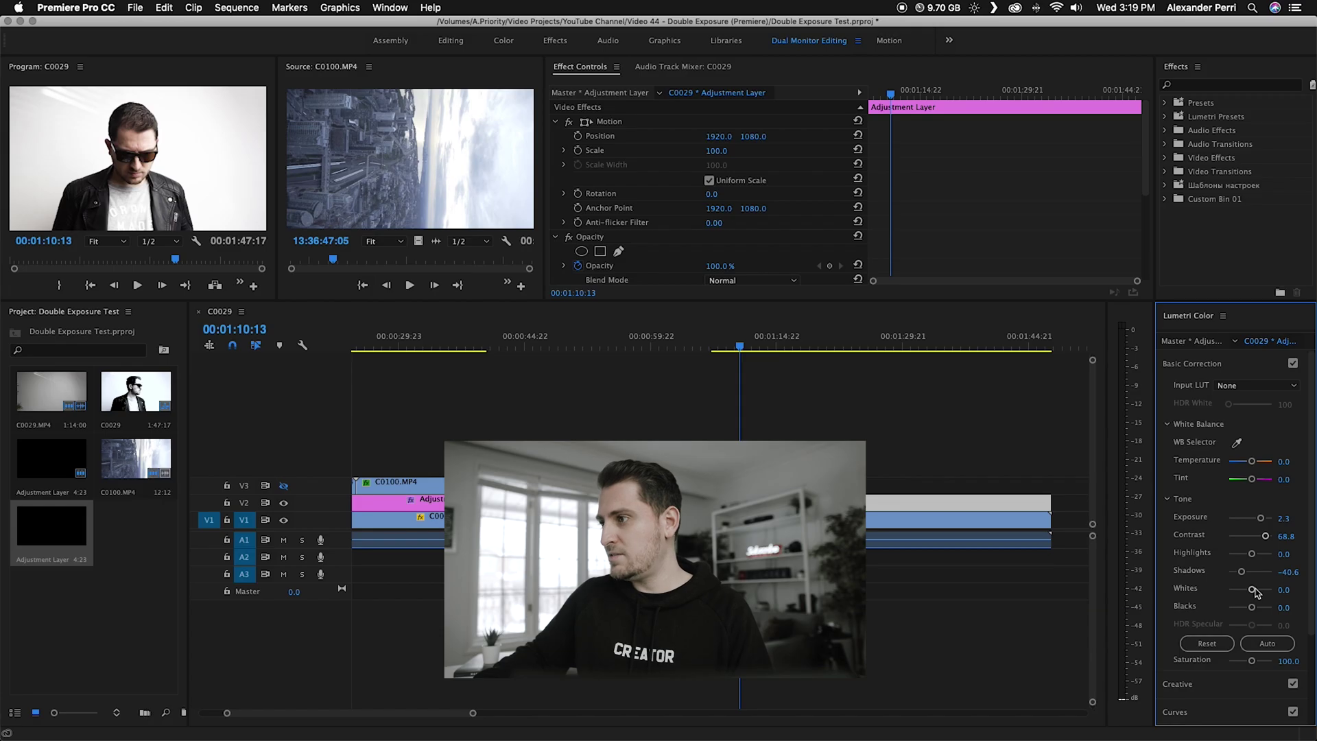
# Set Whites to 53.1 and Blacks to -6.3, then preview the graded portrait
pyautogui.moveTo(1252, 589); pyautogui.dragTo(1263, 594)
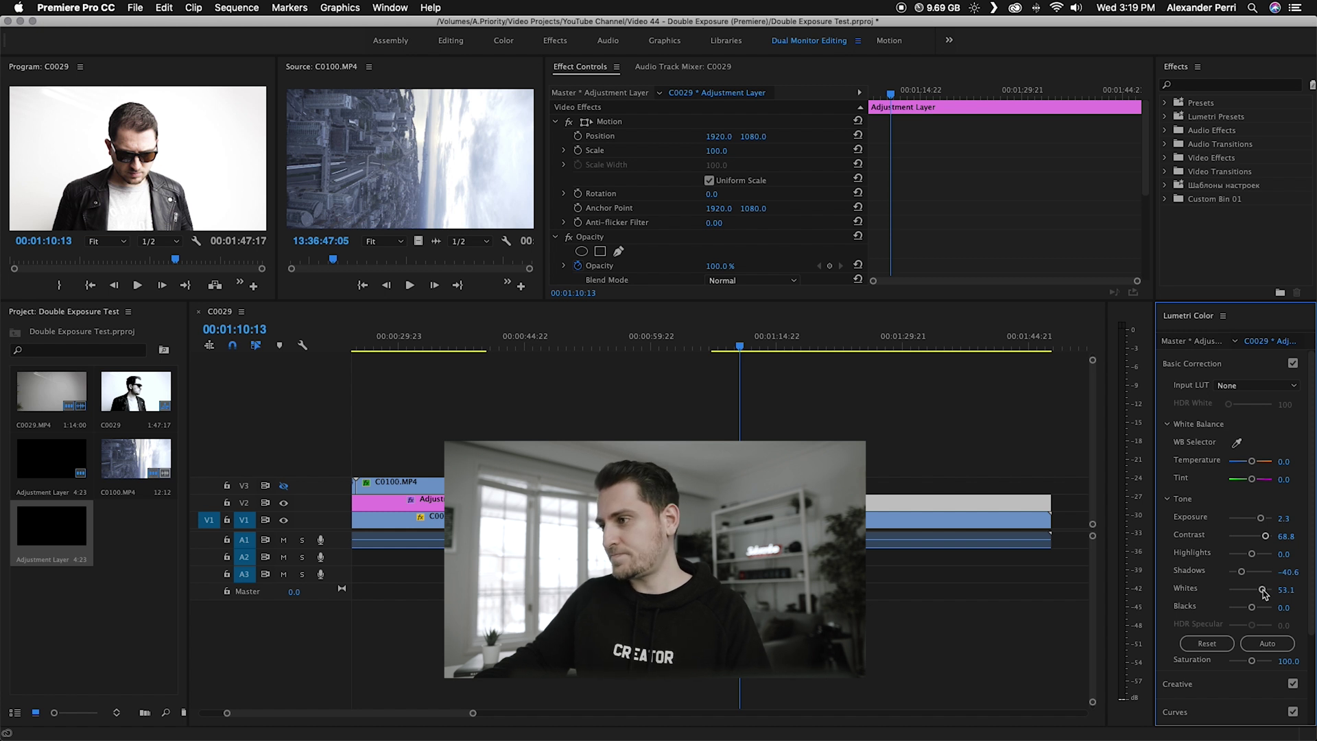
pyautogui.moveTo(1253, 610); pyautogui.dragTo(1248, 610)
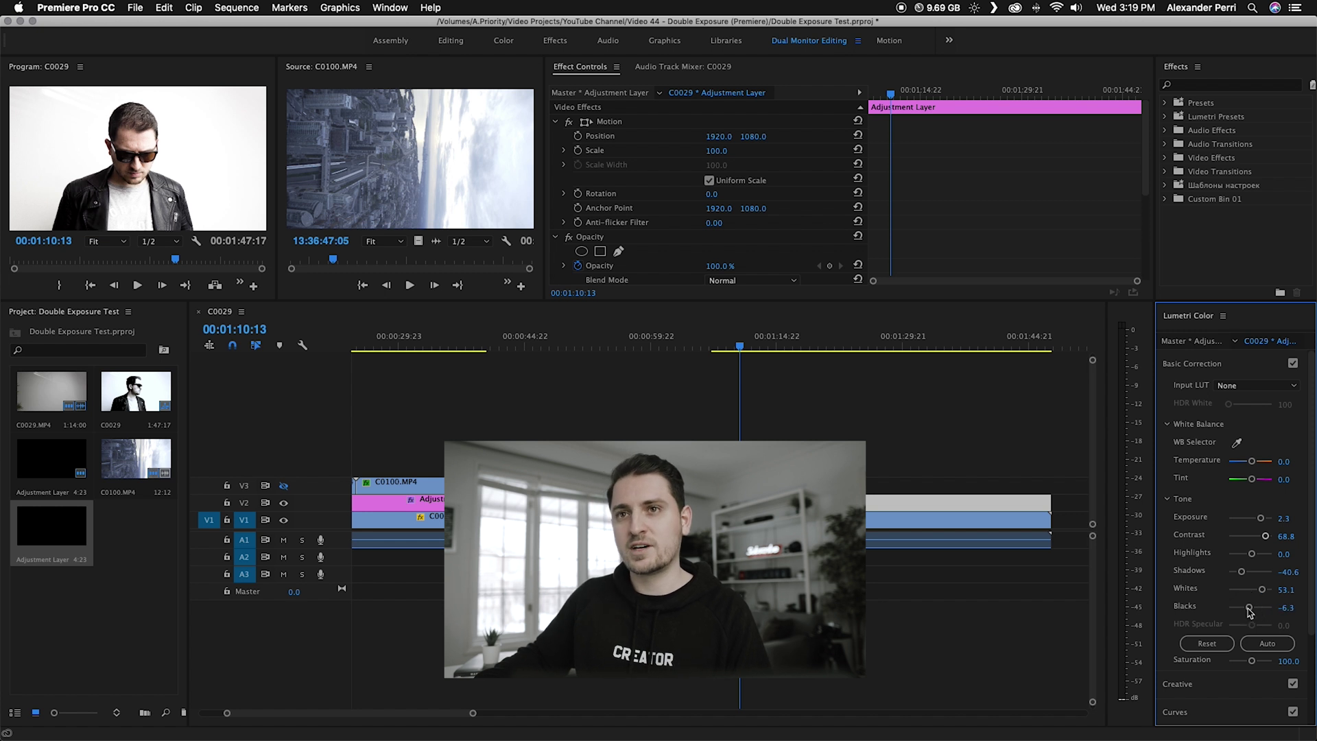
pyautogui.moveTo(731, 347)
pyautogui.mouseDown()
pyautogui.moveTo(714, 350)
pyautogui.moveTo(747, 356)
pyautogui.mouseUp()
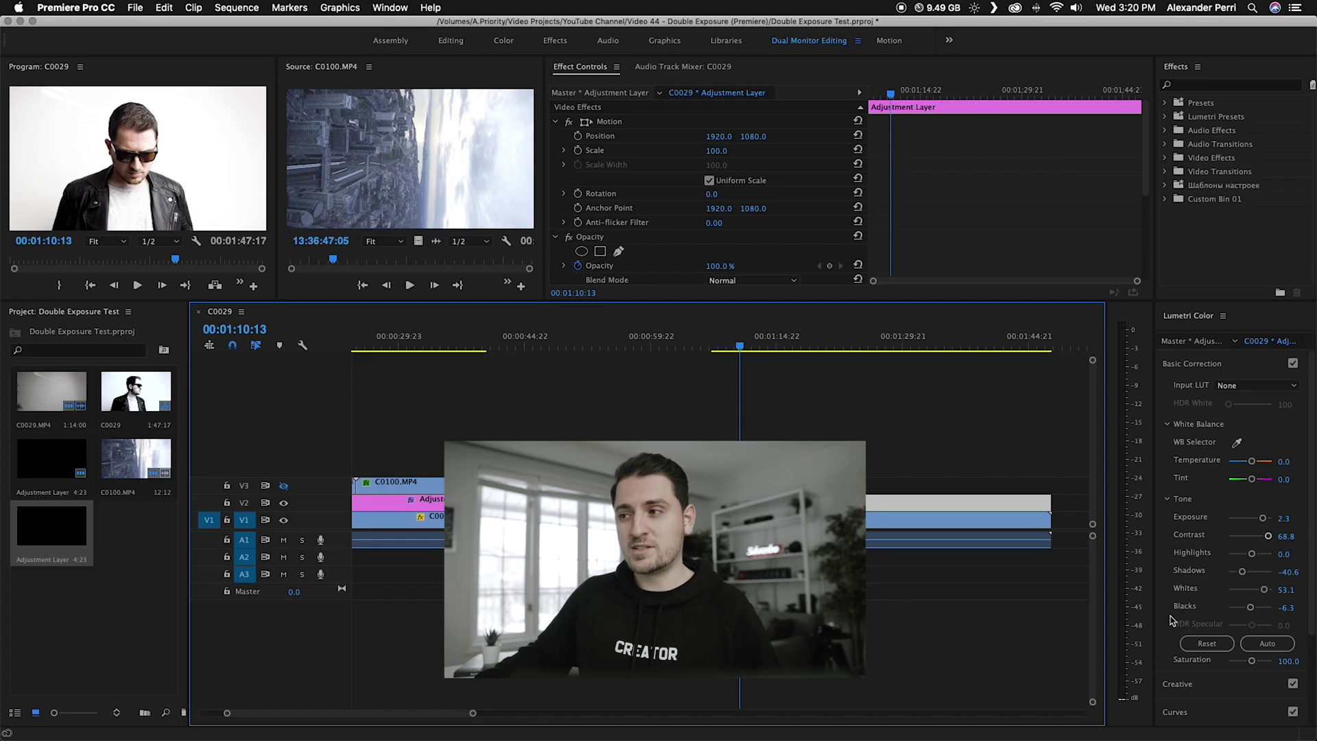
pyautogui.scroll(-2, 1171, 619)
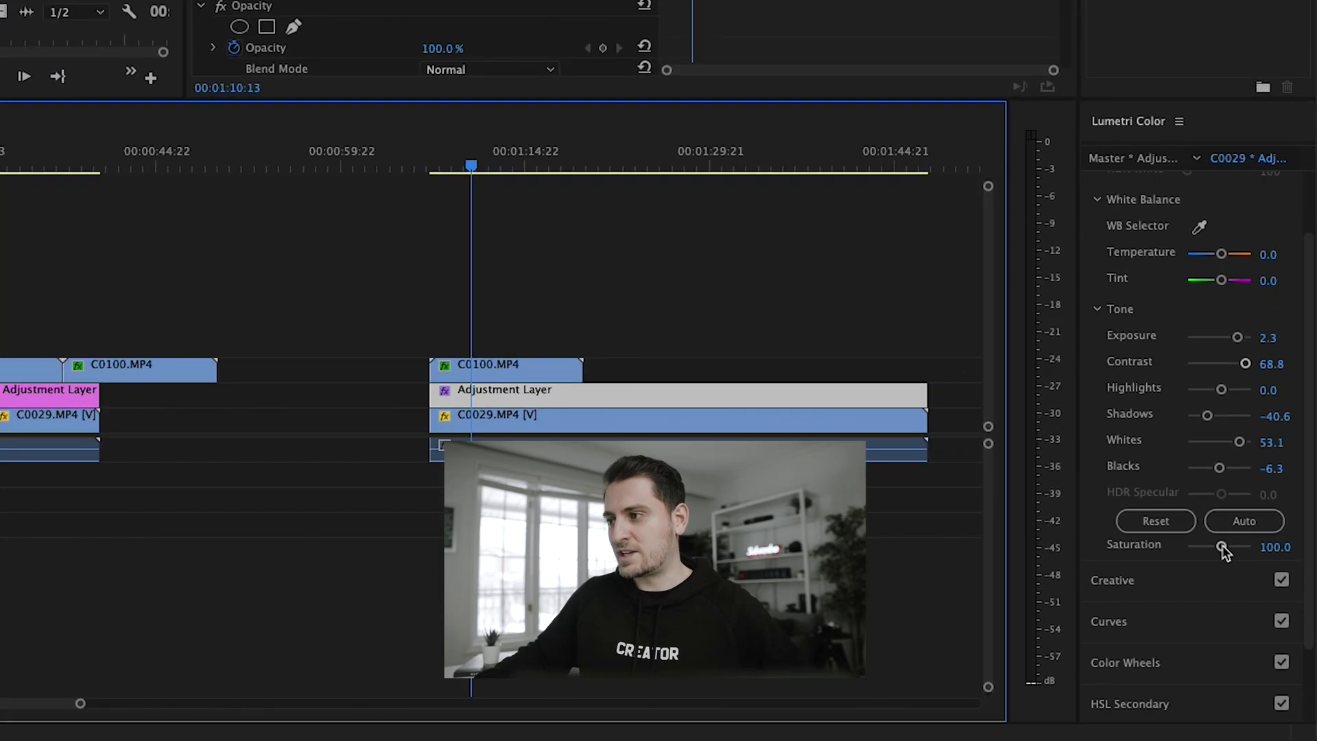
# Drop the adjustment layer's Saturation to 0 for a black-and-white portrait
pyautogui.scroll(3, 1161, 275)
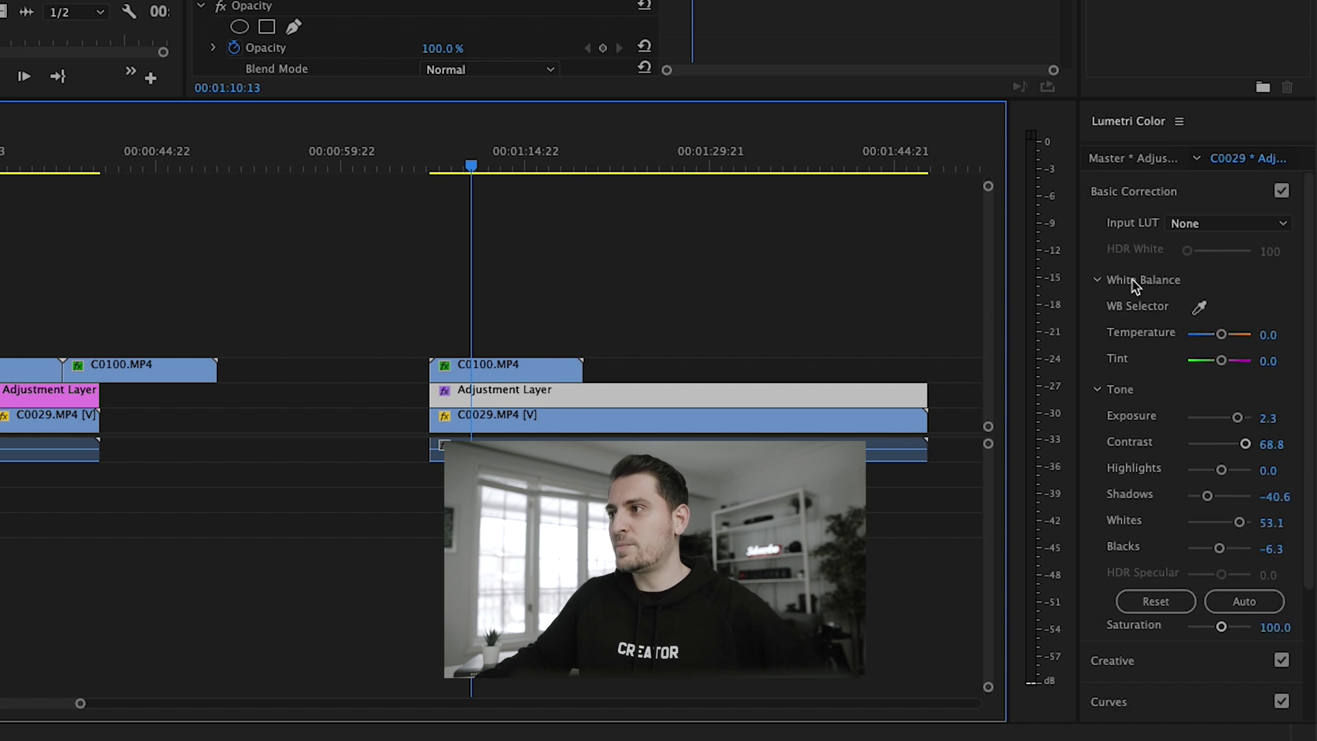
pyautogui.scroll(-2, 1207, 480)
pyautogui.moveTo(1221, 563); pyautogui.dragTo(1225, 565)
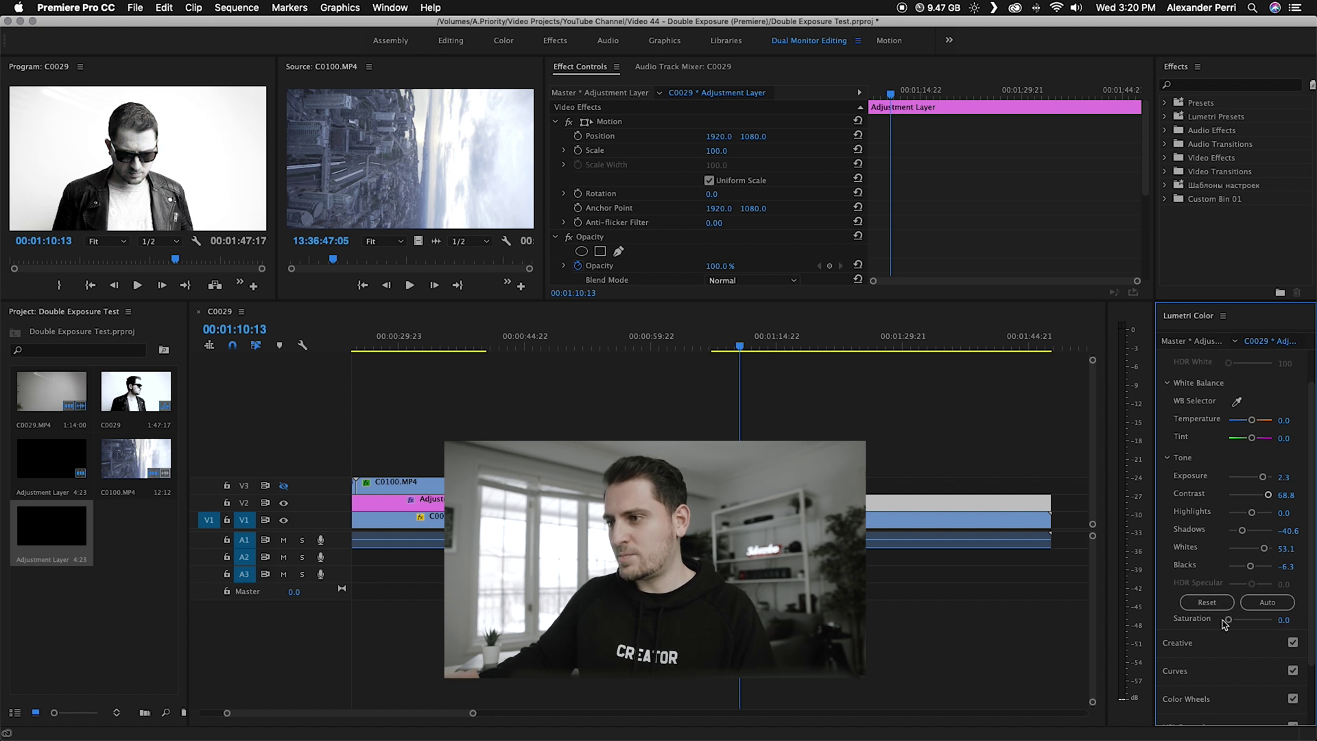
# Play back the black-and-white grade, then push Shadows to -100
pyautogui.click(711, 346)
pyautogui.press('space')
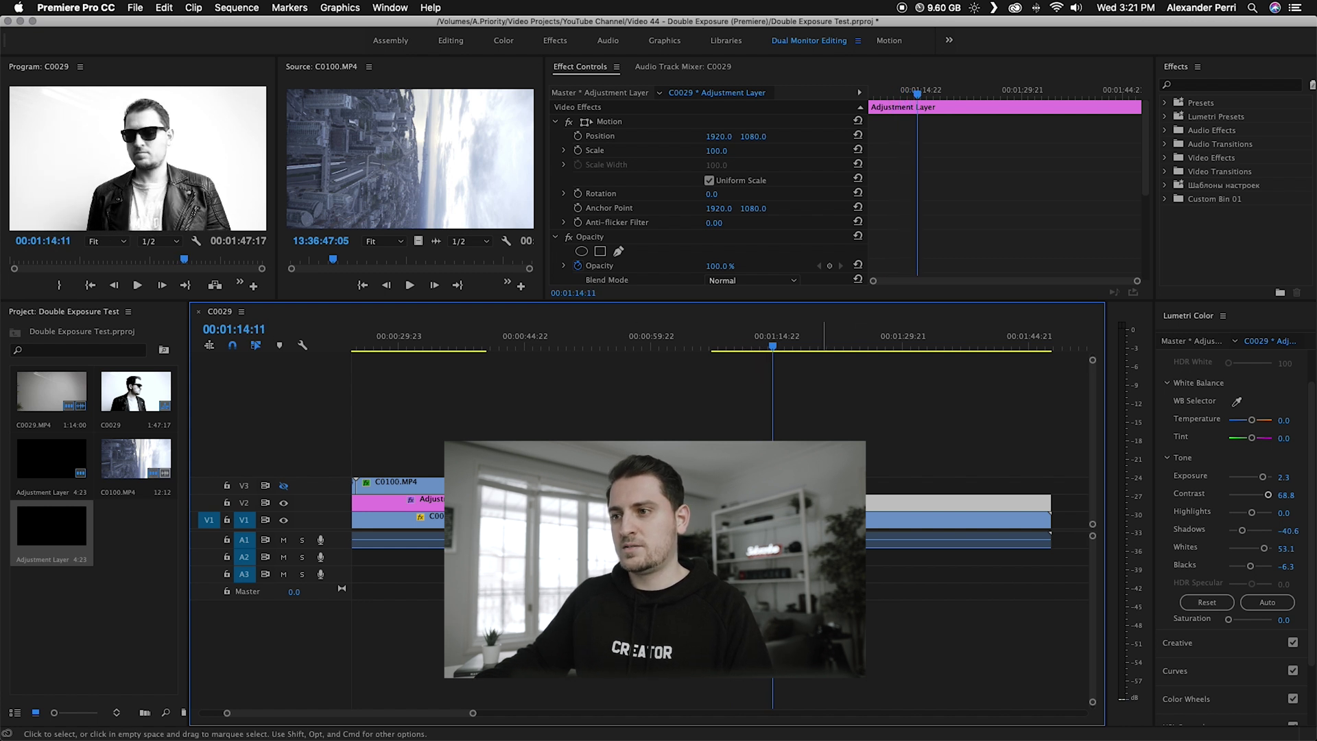
pyautogui.press('space')
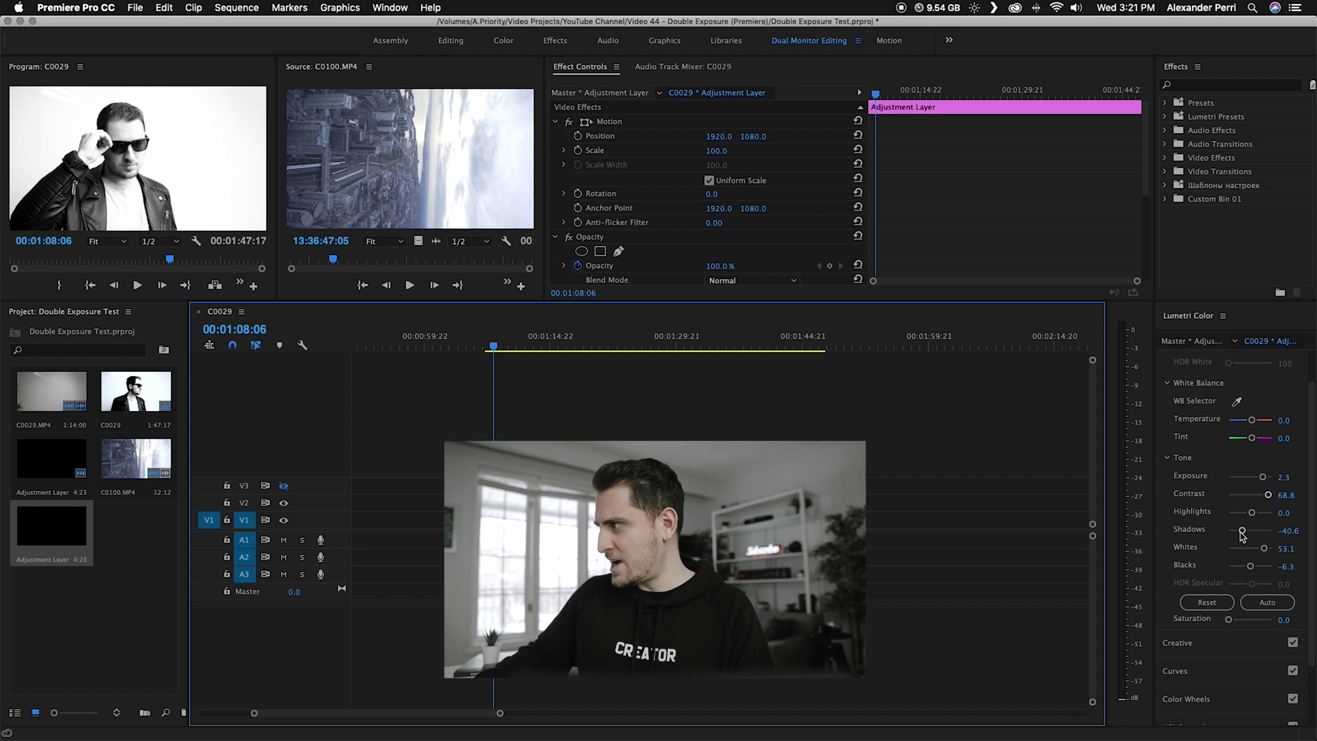
pyautogui.moveTo(1241, 532); pyautogui.dragTo(1233, 534)
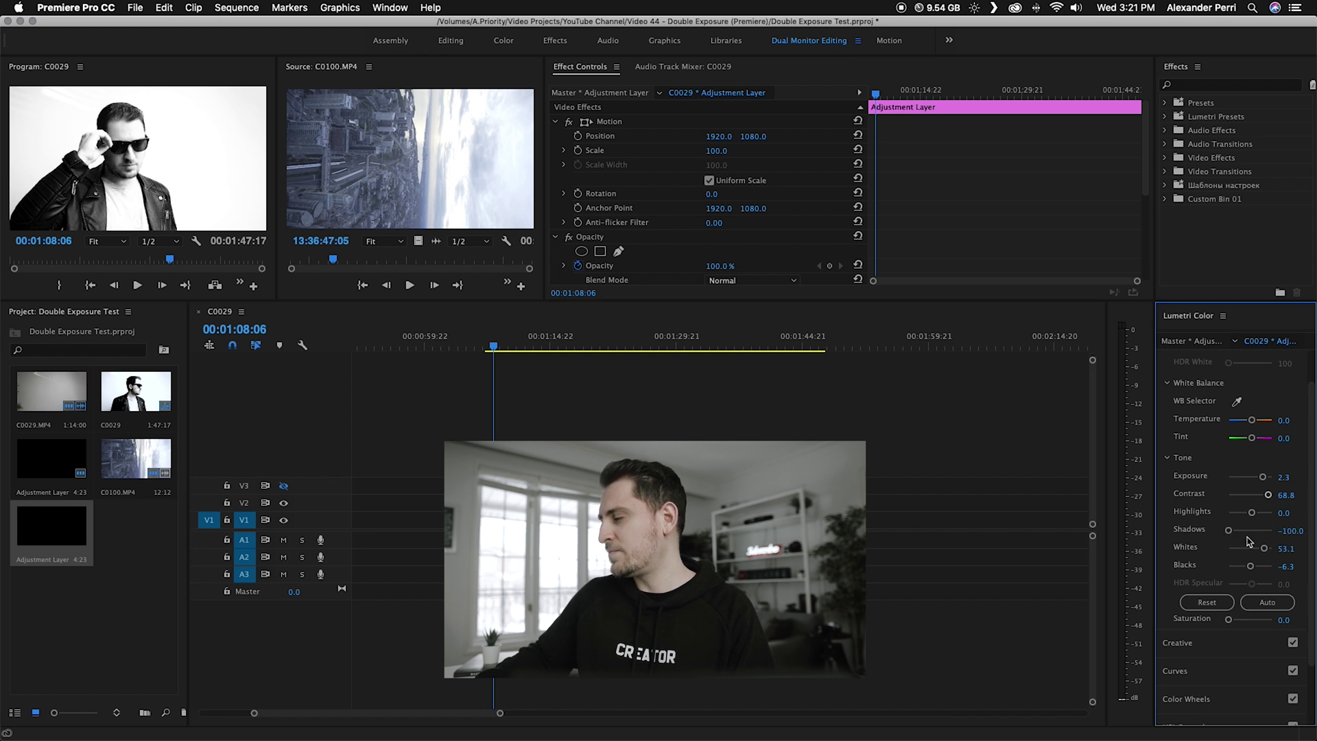
pyautogui.moveTo(496, 348); pyautogui.dragTo(465, 348)
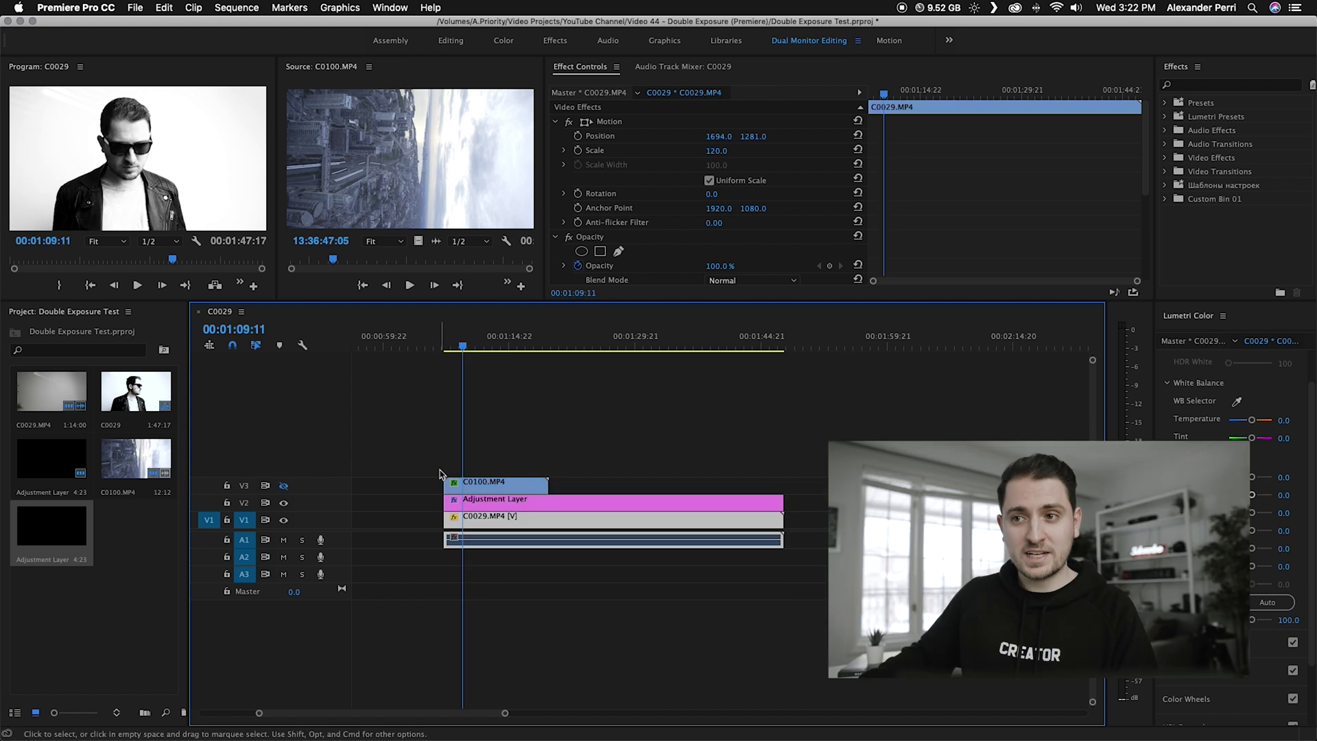
# Select C0100.MP4 on V3 and apply the APriority input LUT
pyautogui.click(484, 485)
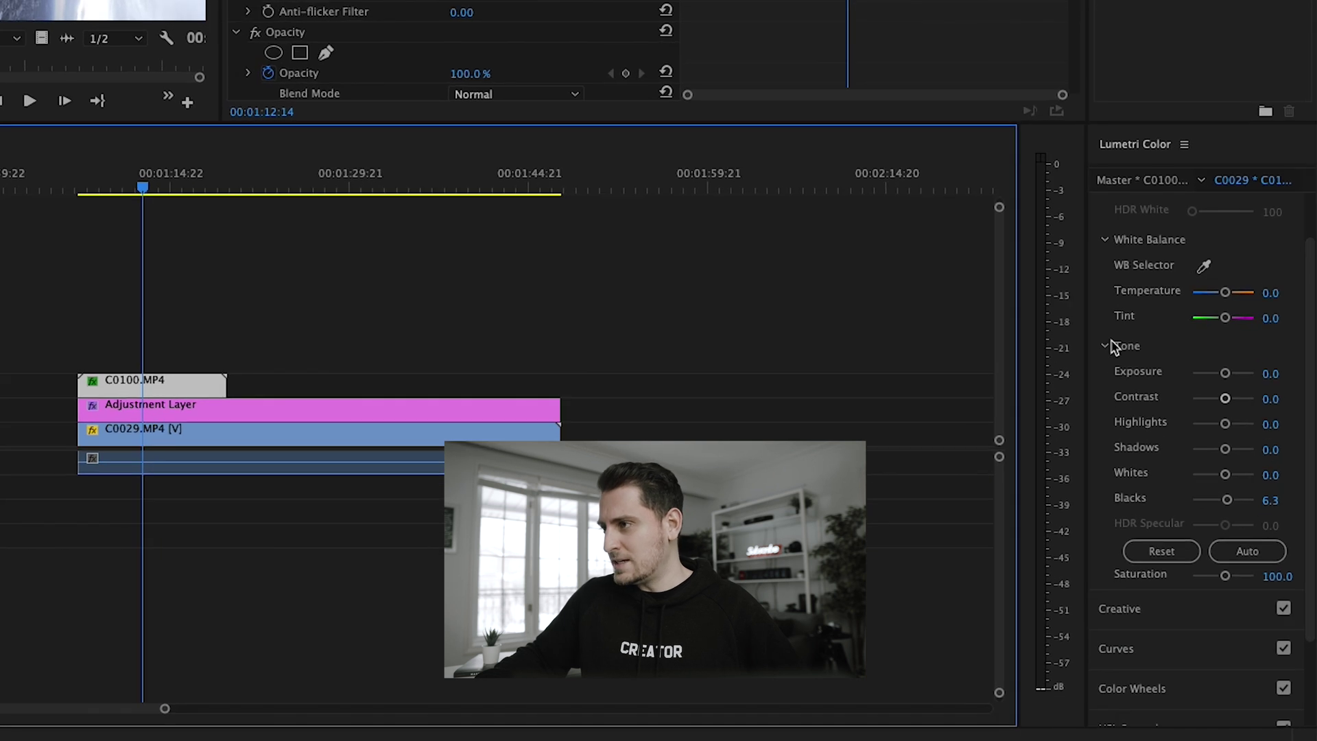
pyautogui.scroll(2, 1113, 346)
pyautogui.click(1226, 242)
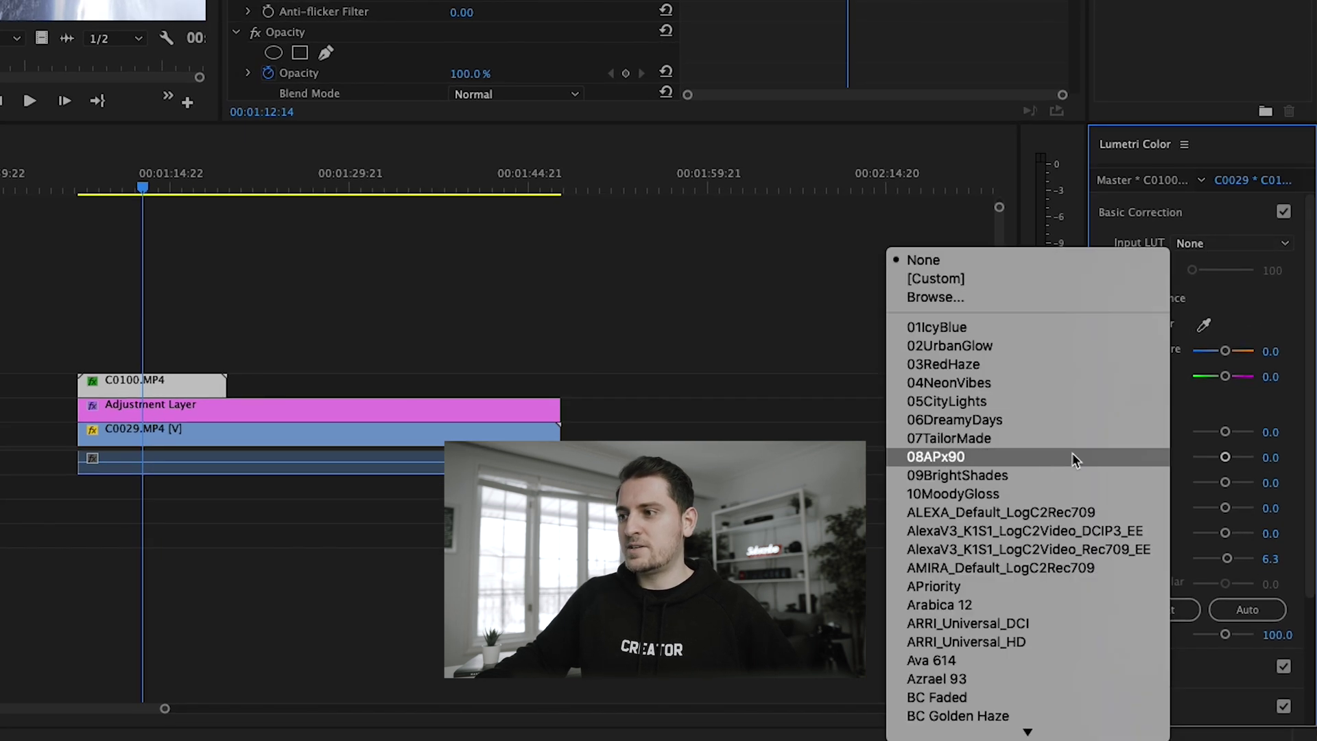
pyautogui.click(933, 587)
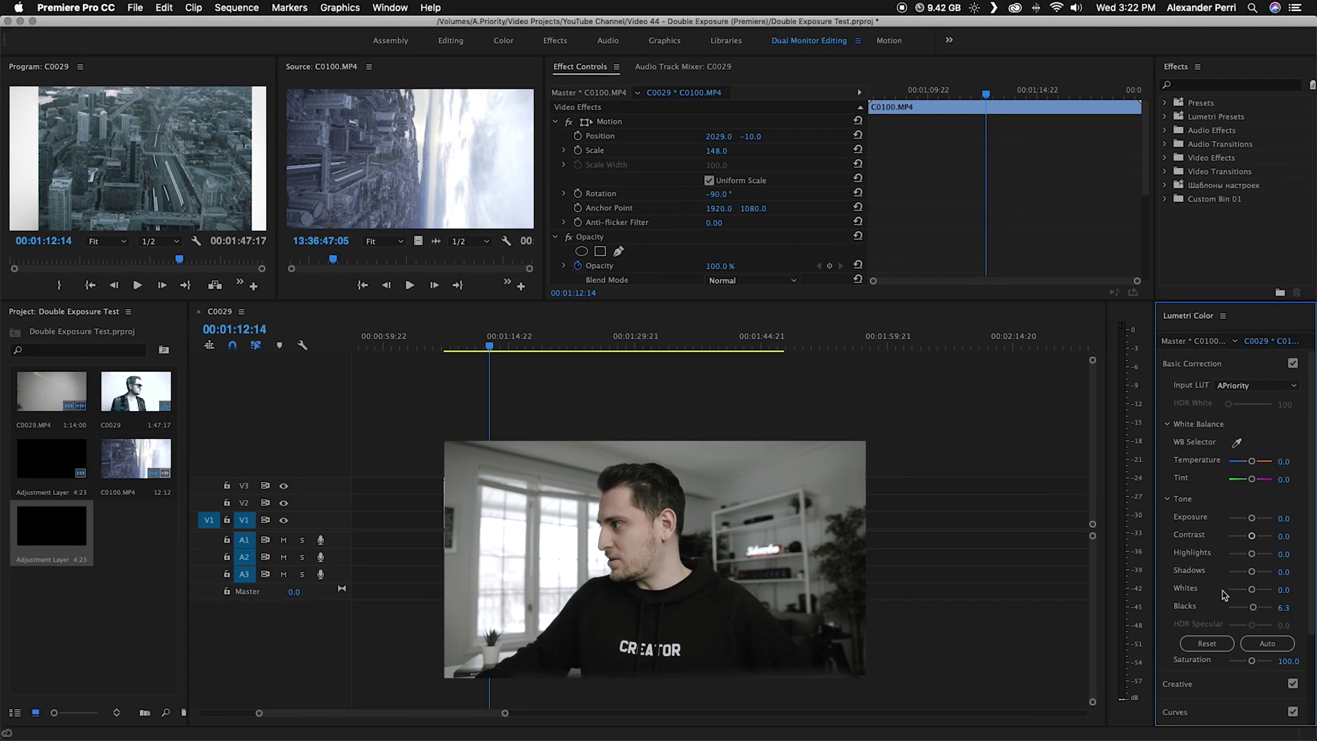
# Lower the city clip's Blacks to -31.3
pyautogui.scroll(1, 945, 514)
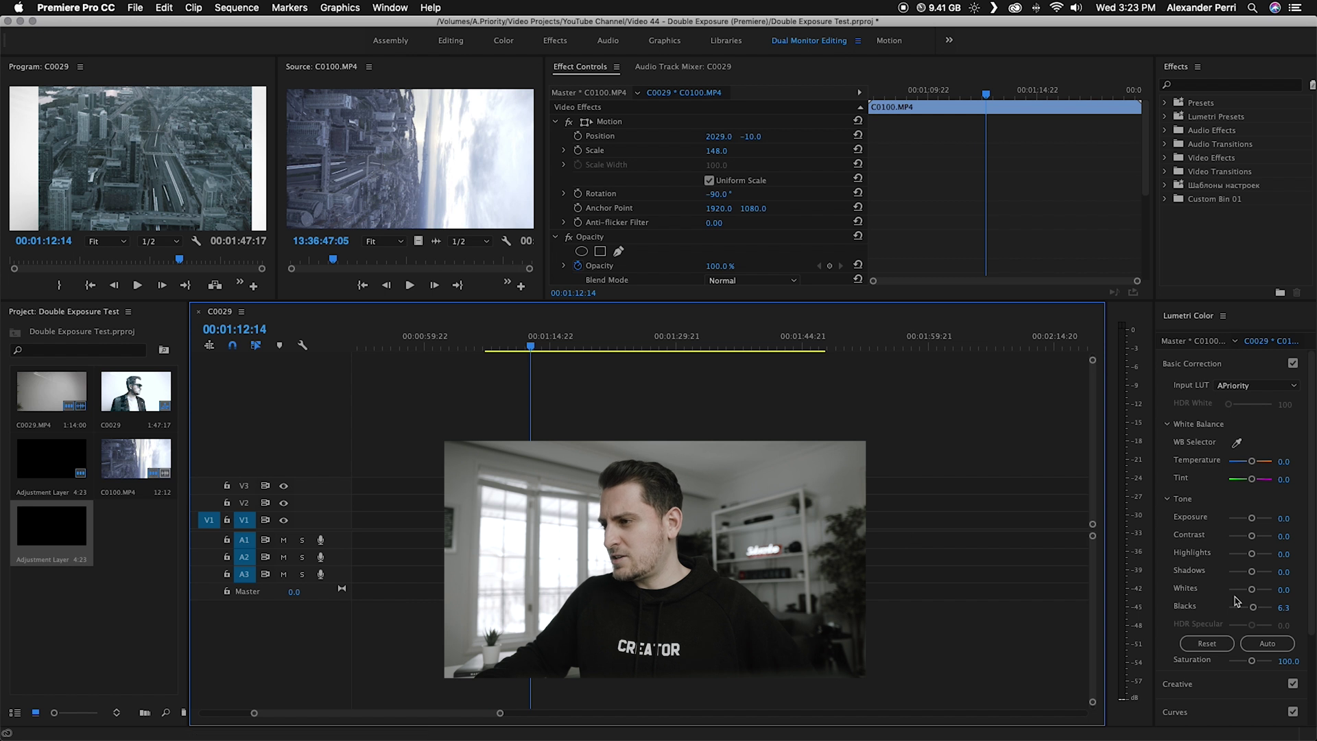
pyautogui.click(1252, 610)
pyautogui.moveTo(1242, 610); pyautogui.dragTo(1233, 610)
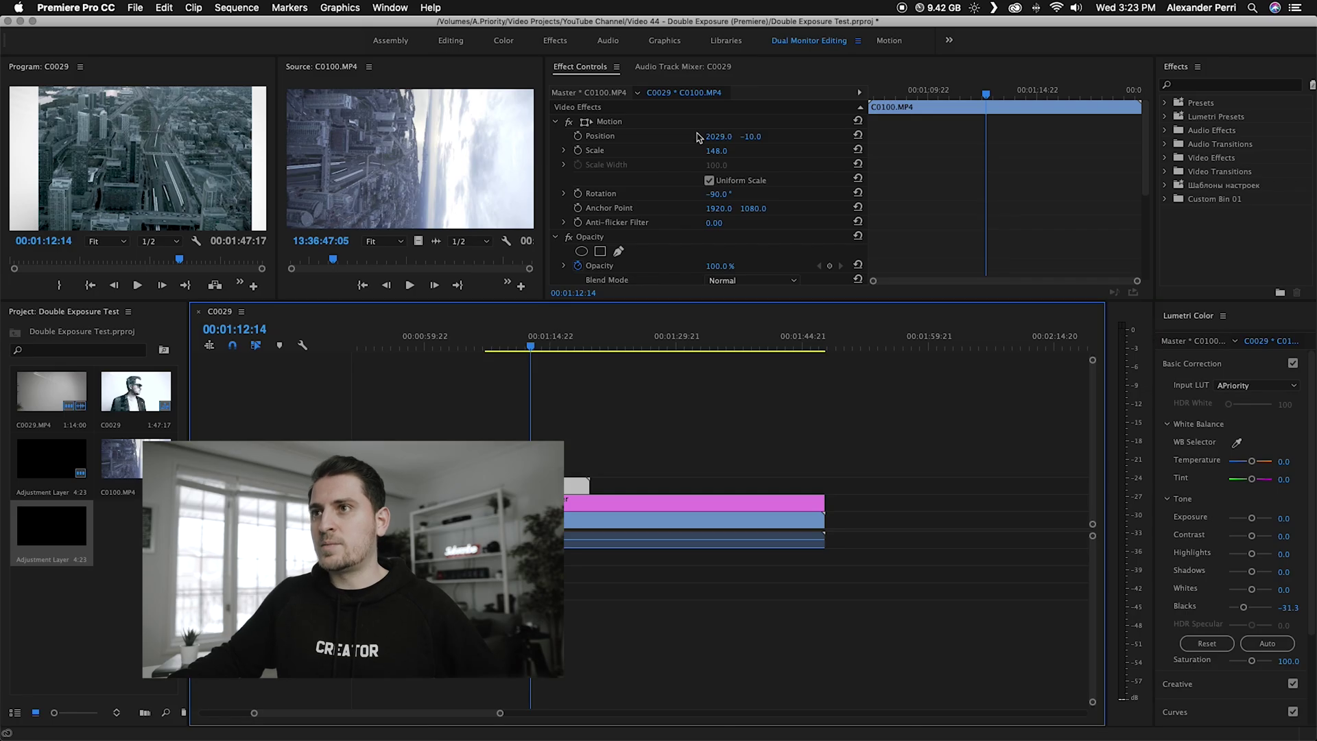
pyautogui.scroll(-2, 755, 244)
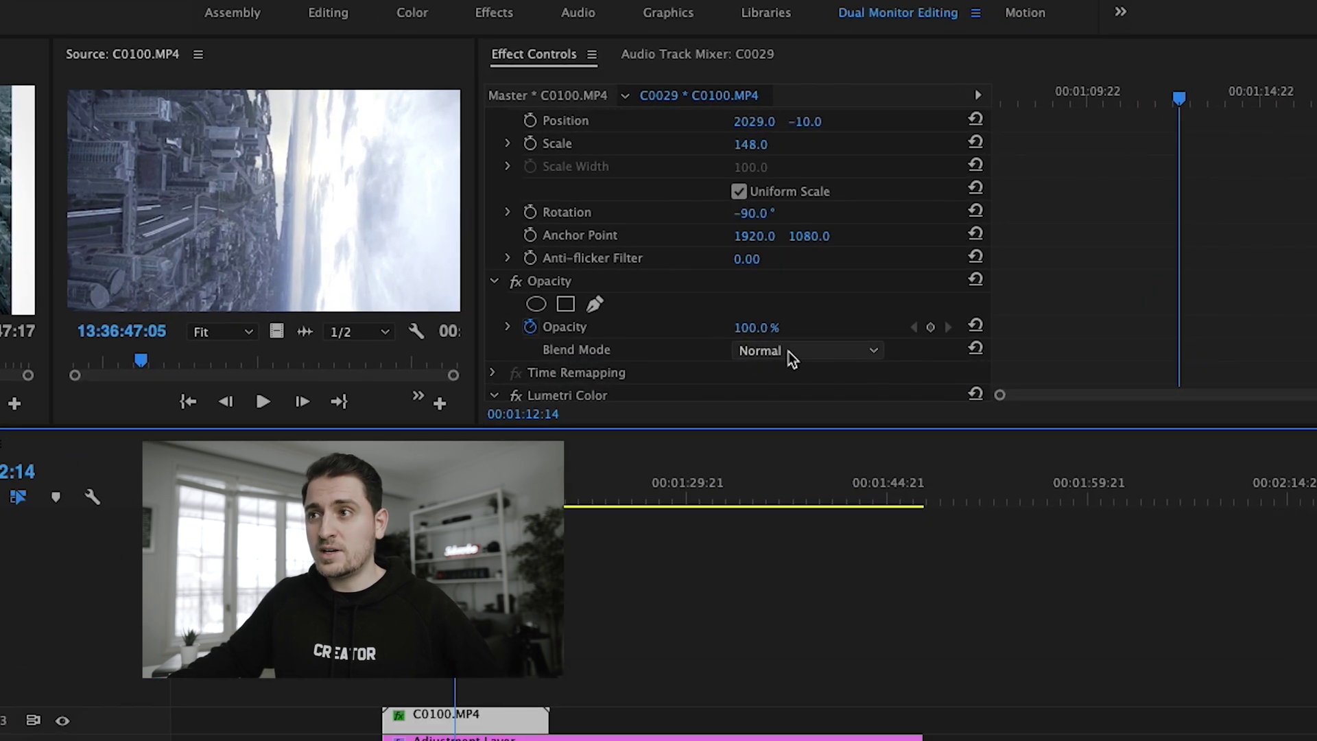
# Set C0100.MP4's blend mode to Lighten, save the project, and scrub through the double exposure
pyautogui.click(853, 351)
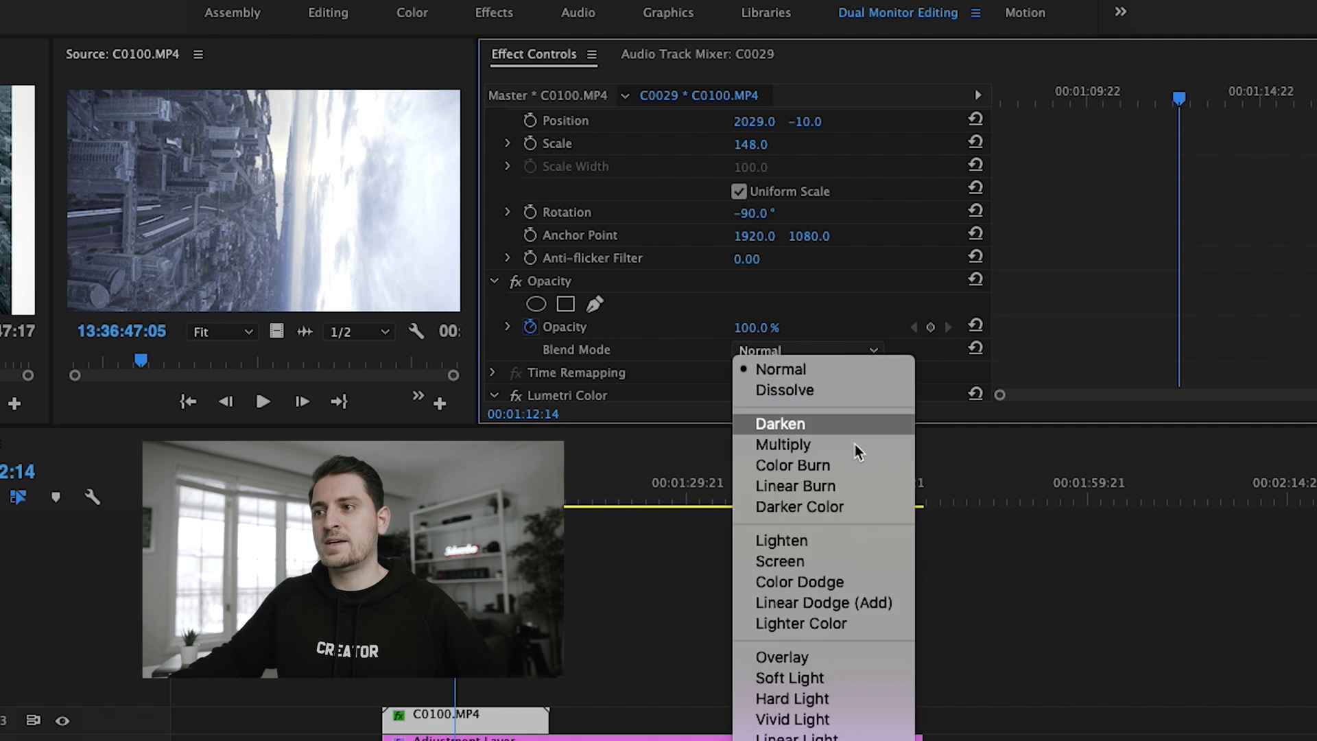
pyautogui.click(784, 540)
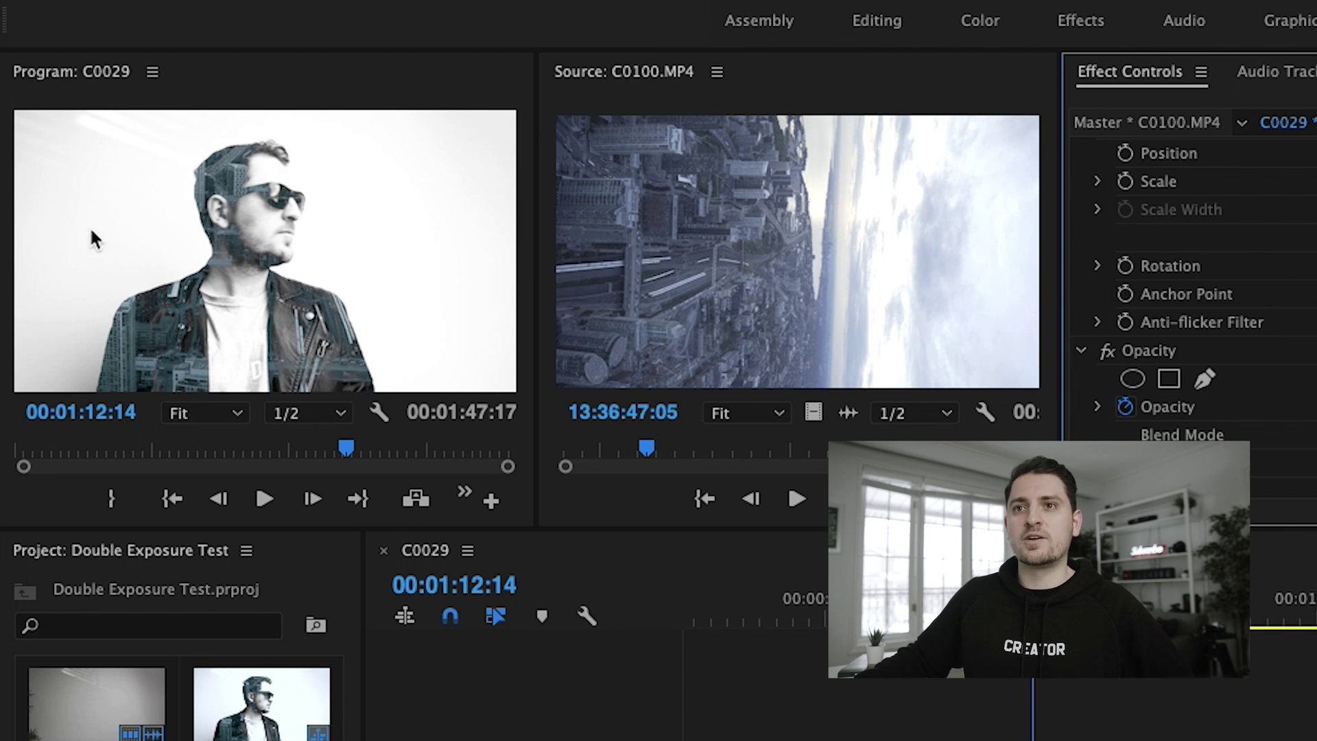
pyautogui.hotkey('ctrl', 's')
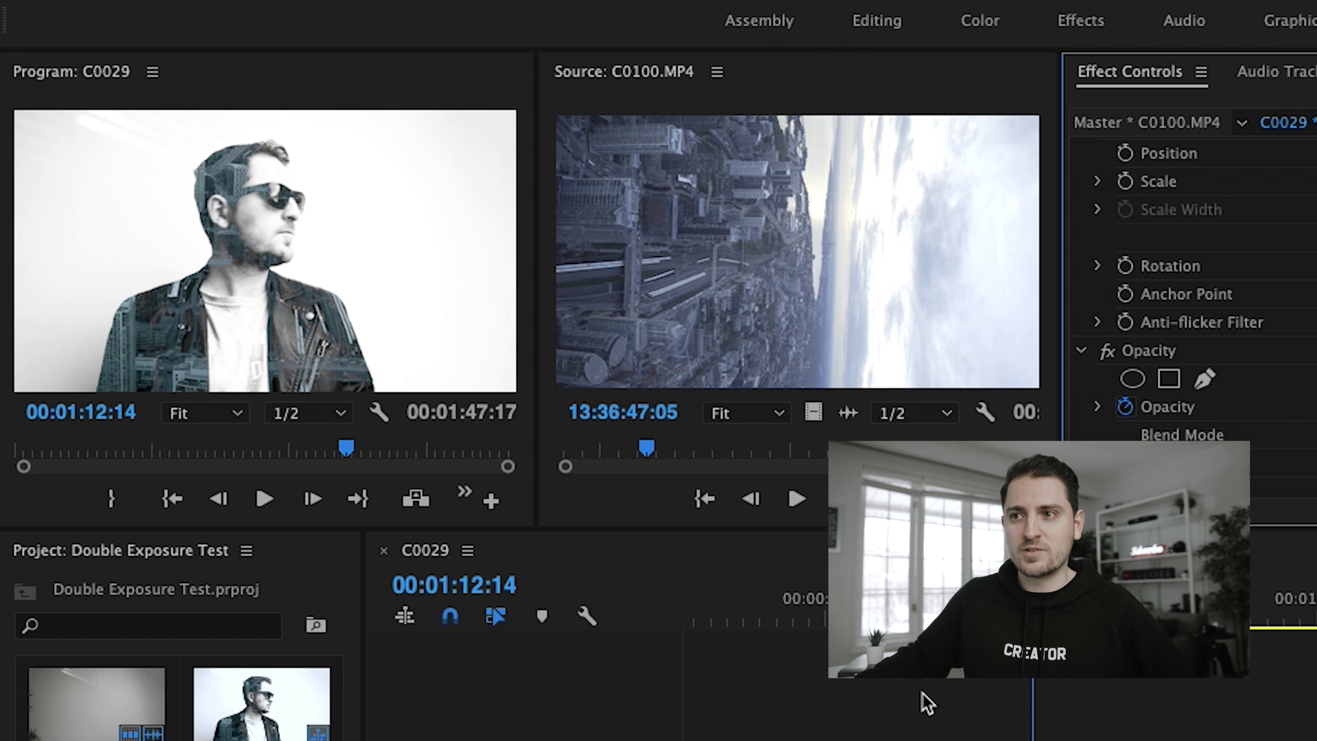
pyautogui.moveTo(1032, 611); pyautogui.dragTo(951, 611)
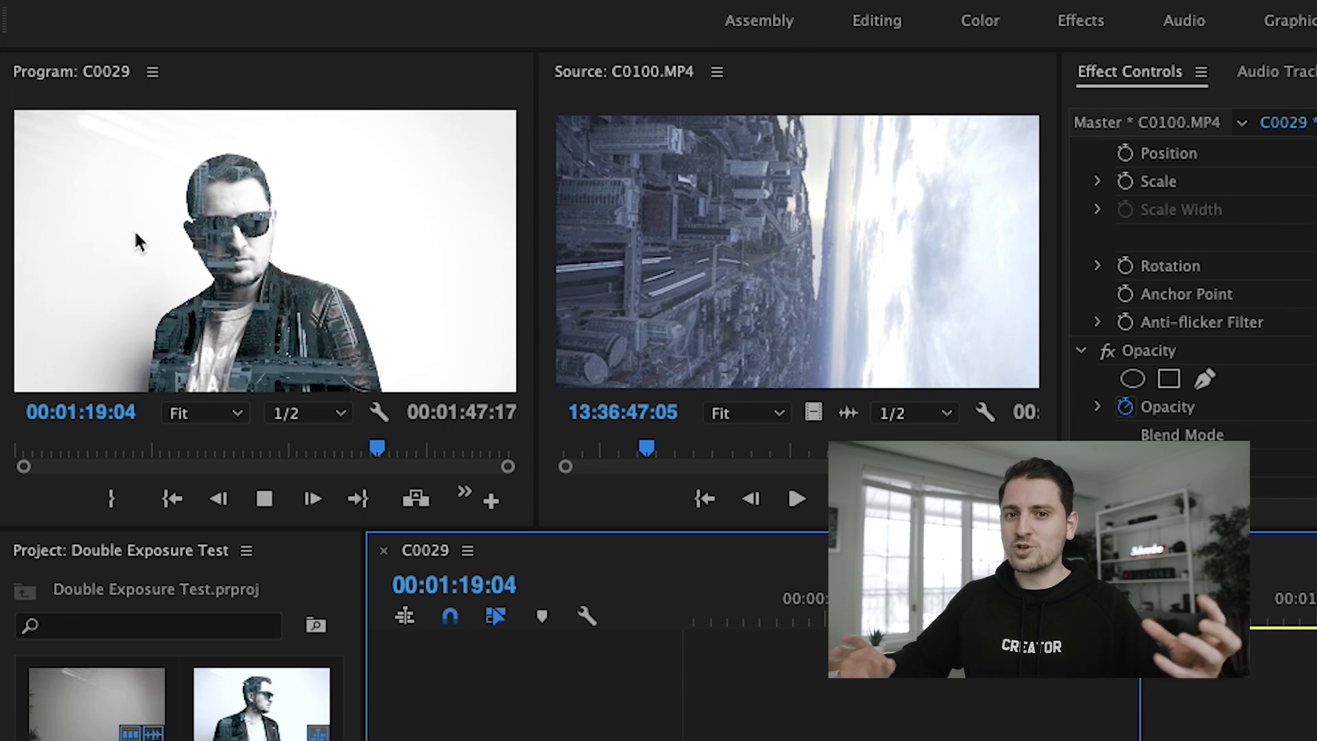
pyautogui.moveTo(1173, 621); pyautogui.dragTo(1058, 638)
pyautogui.moveTo(784, 488); pyautogui.dragTo(762, 498)
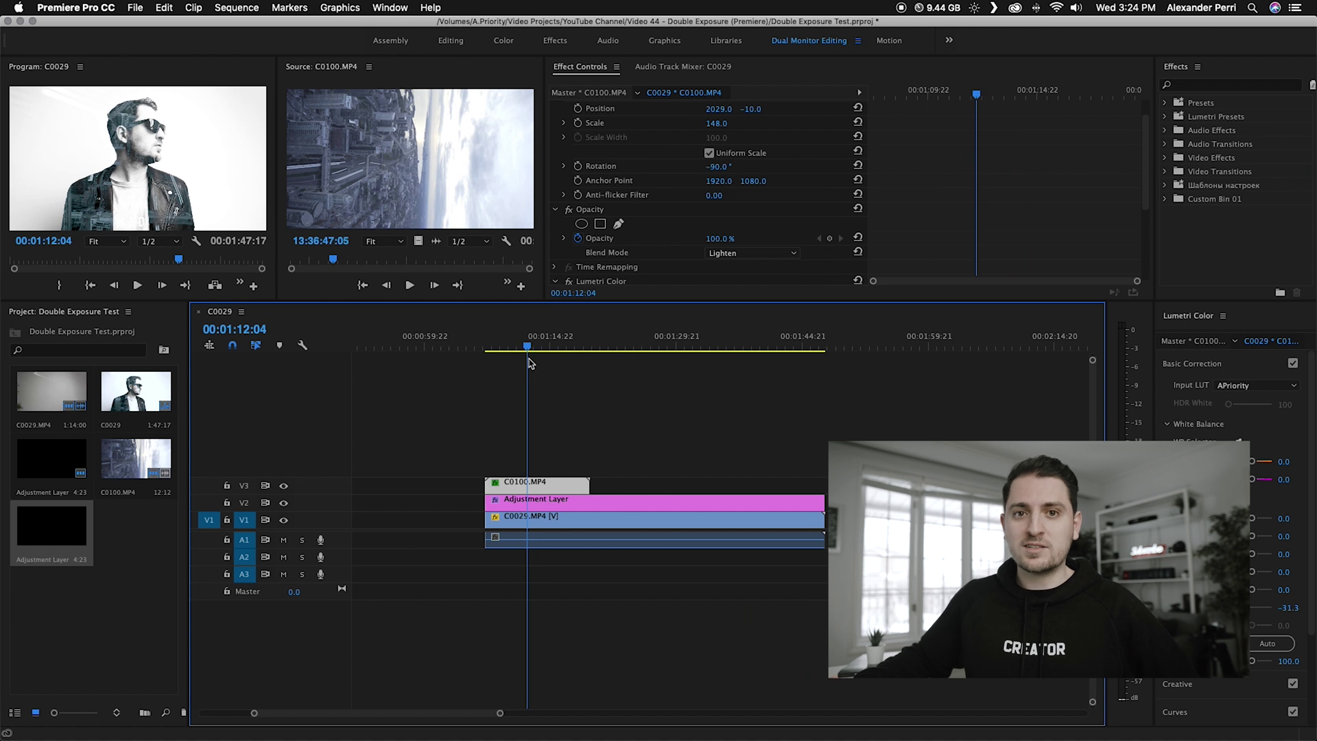
pyautogui.moveTo(529, 362)
pyautogui.mouseDown()
pyautogui.moveTo(502, 348)
pyautogui.moveTo(537, 348)
pyautogui.moveTo(523, 354)
pyautogui.mouseUp()
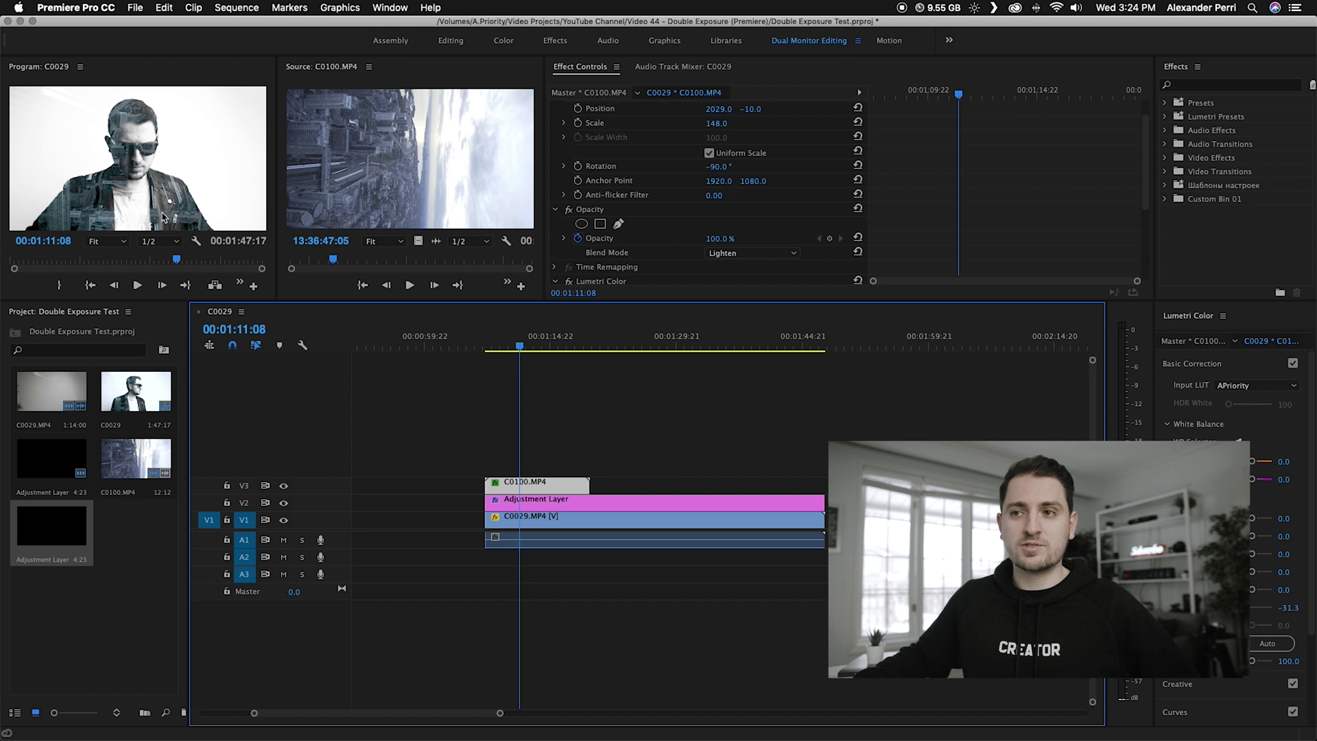
pyautogui.click(489, 348)
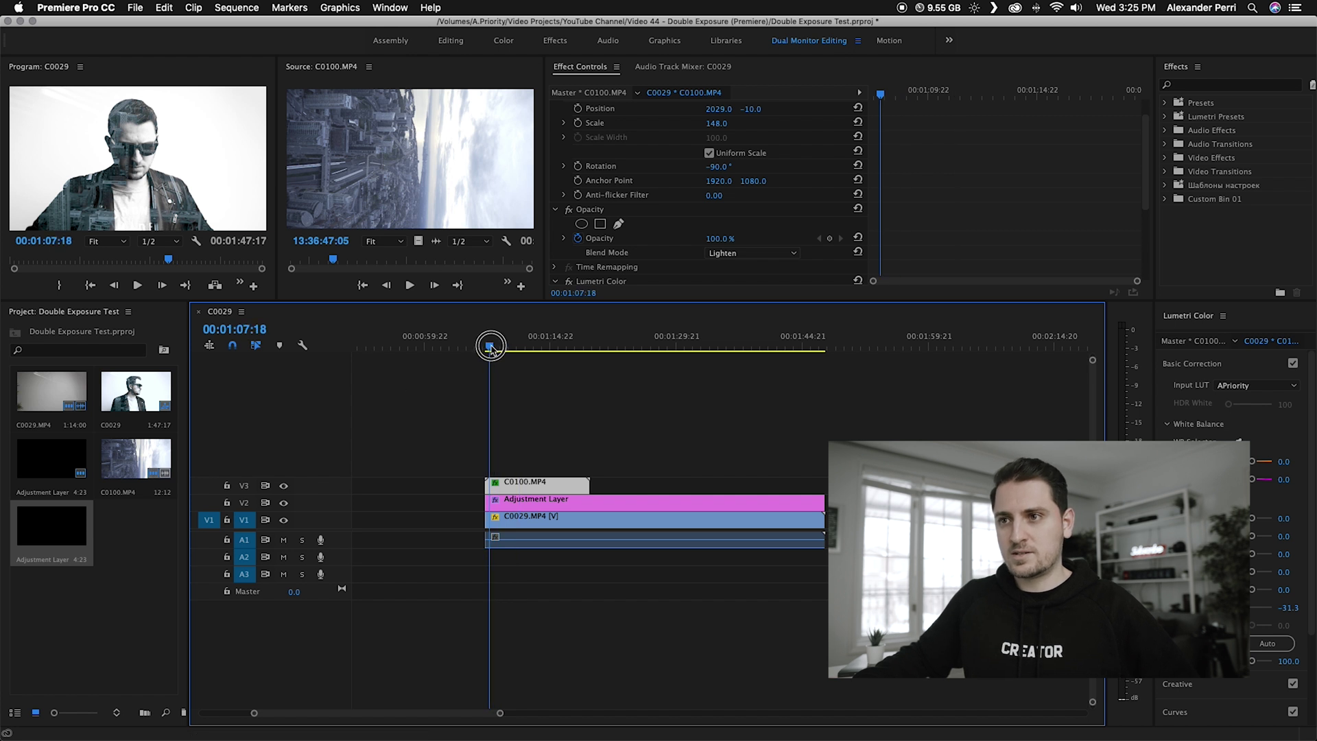